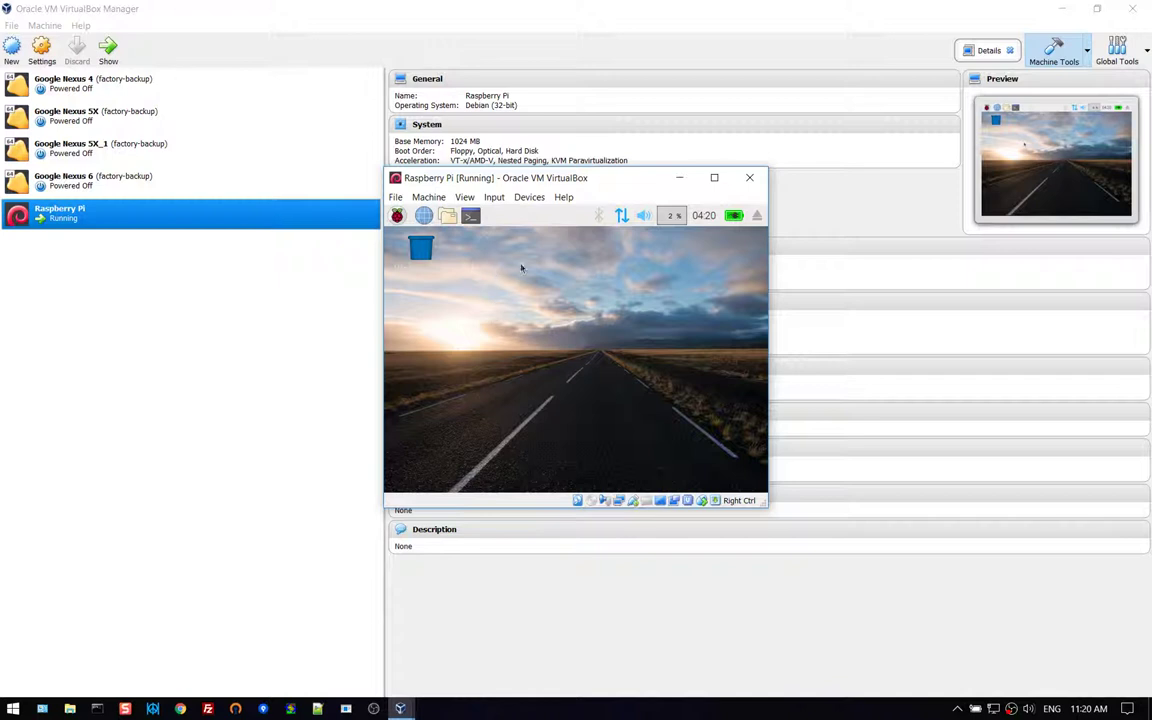
Step: Minimize the VirtualBox Manager and reposition the running Raspberry Pi virtual machine window on the desktop
drag(574, 182, 525, 129)
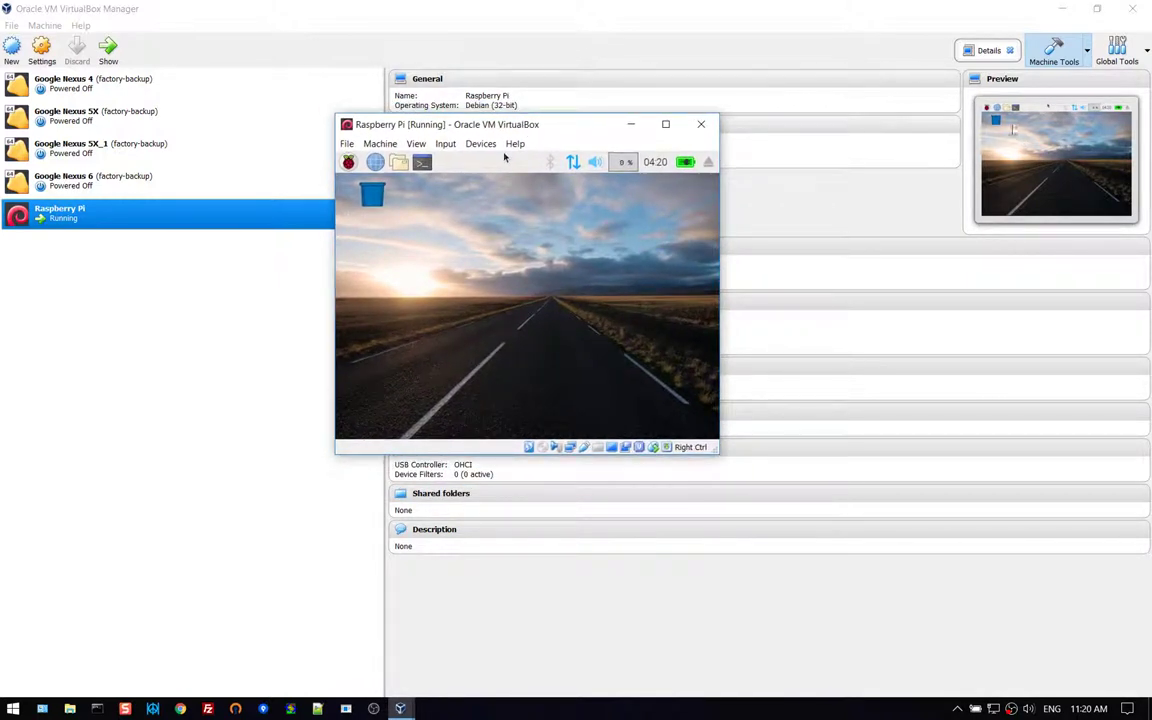
click(1063, 10)
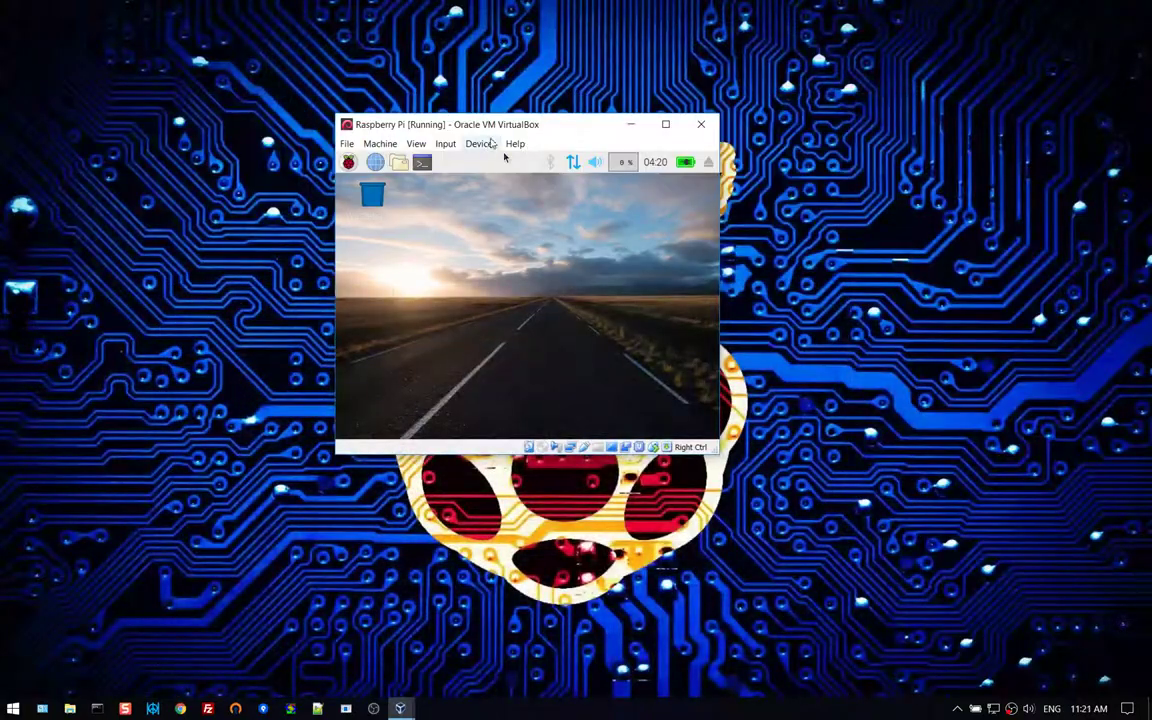
drag(511, 127, 510, 153)
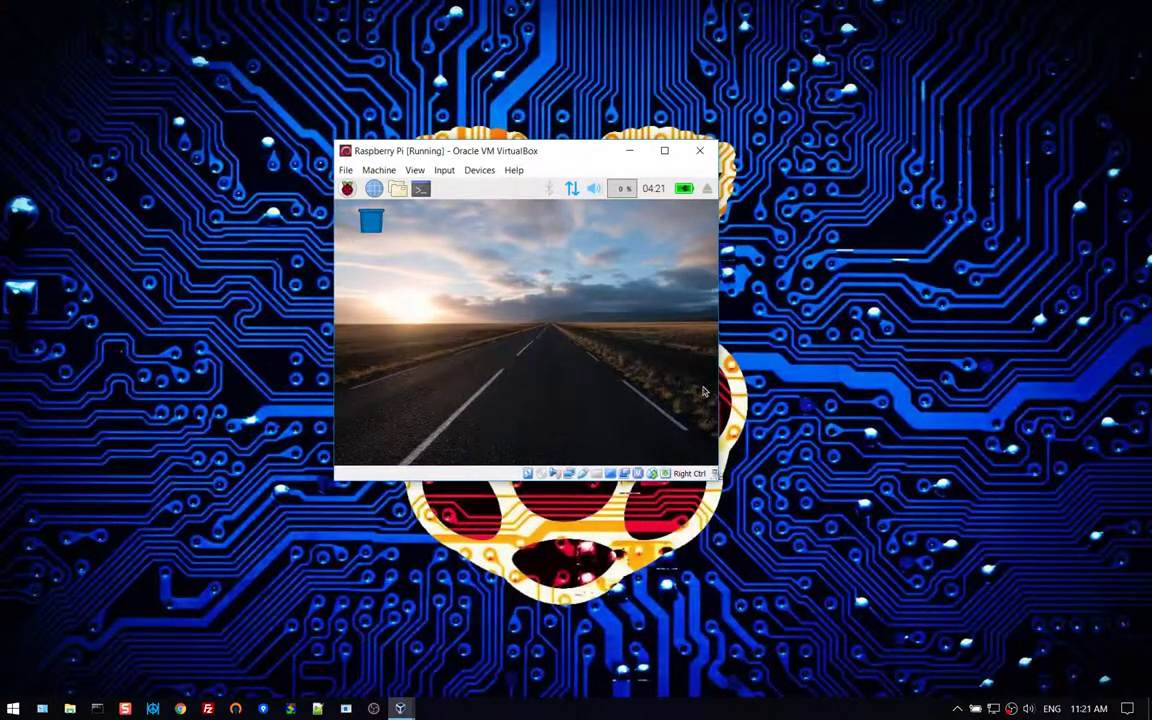
Step: Enlarge and shrink the Raspberry Pi virtual machine window to check how the guest display scales, and briefly open its terminal
drag(717, 479, 1066, 659)
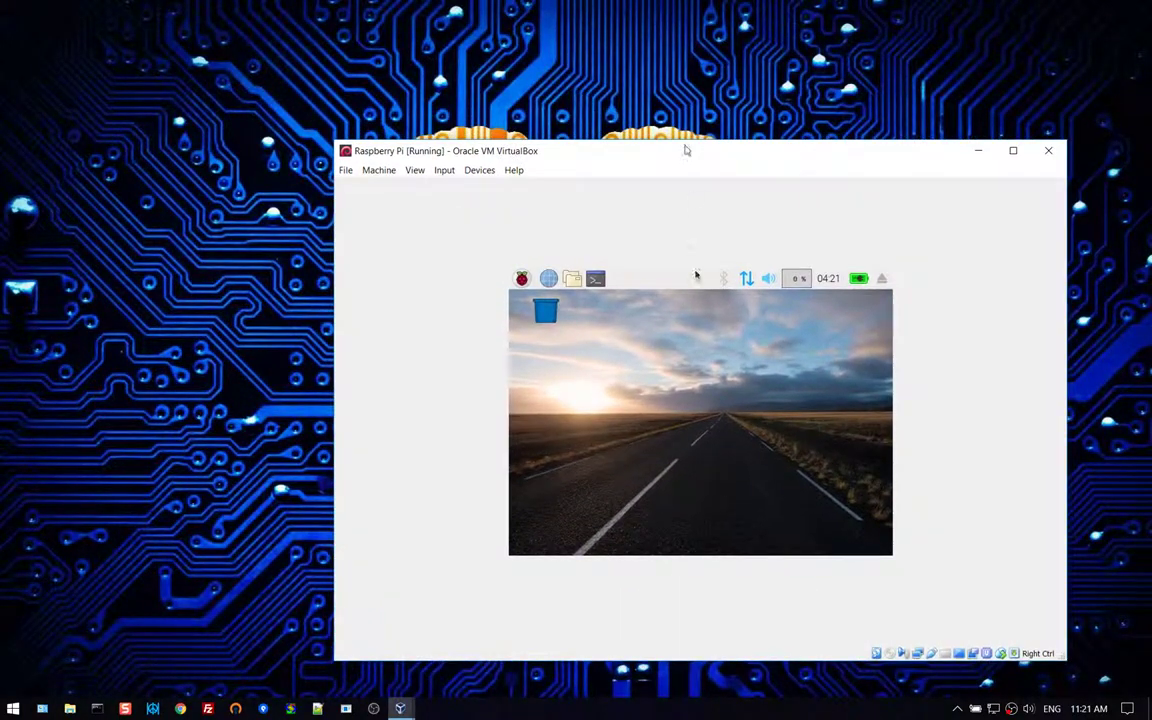
drag(684, 147, 564, 105)
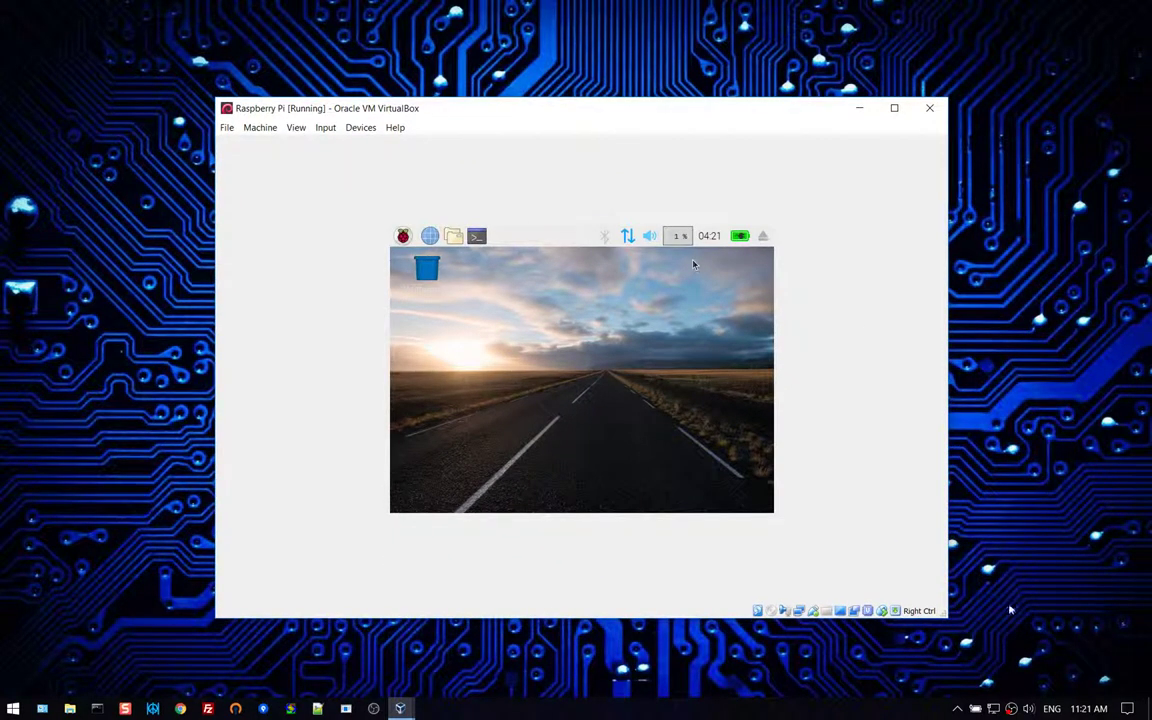
drag(946, 617, 721, 556)
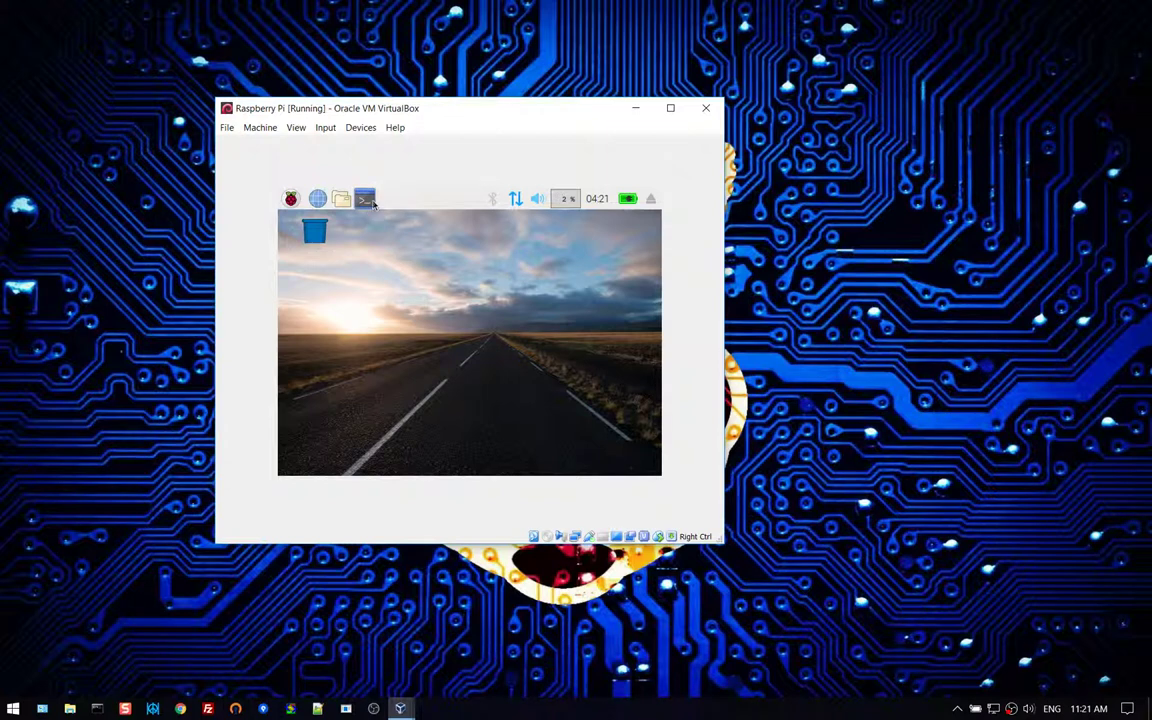
click(365, 199)
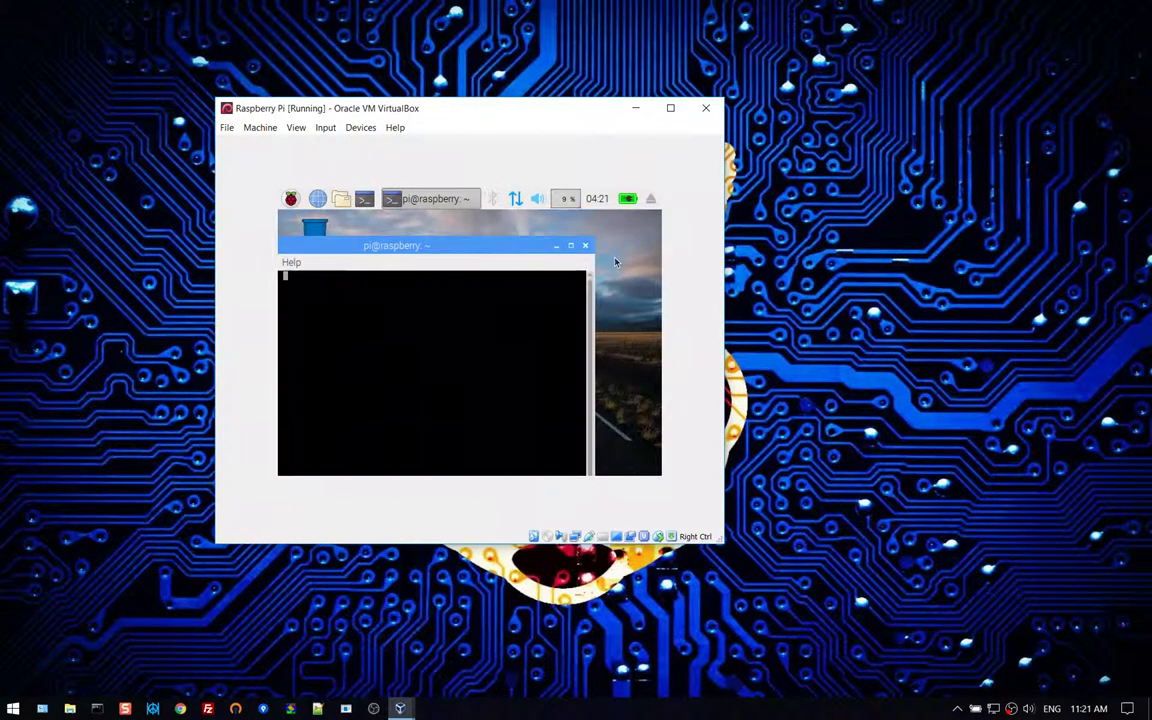
click(586, 247)
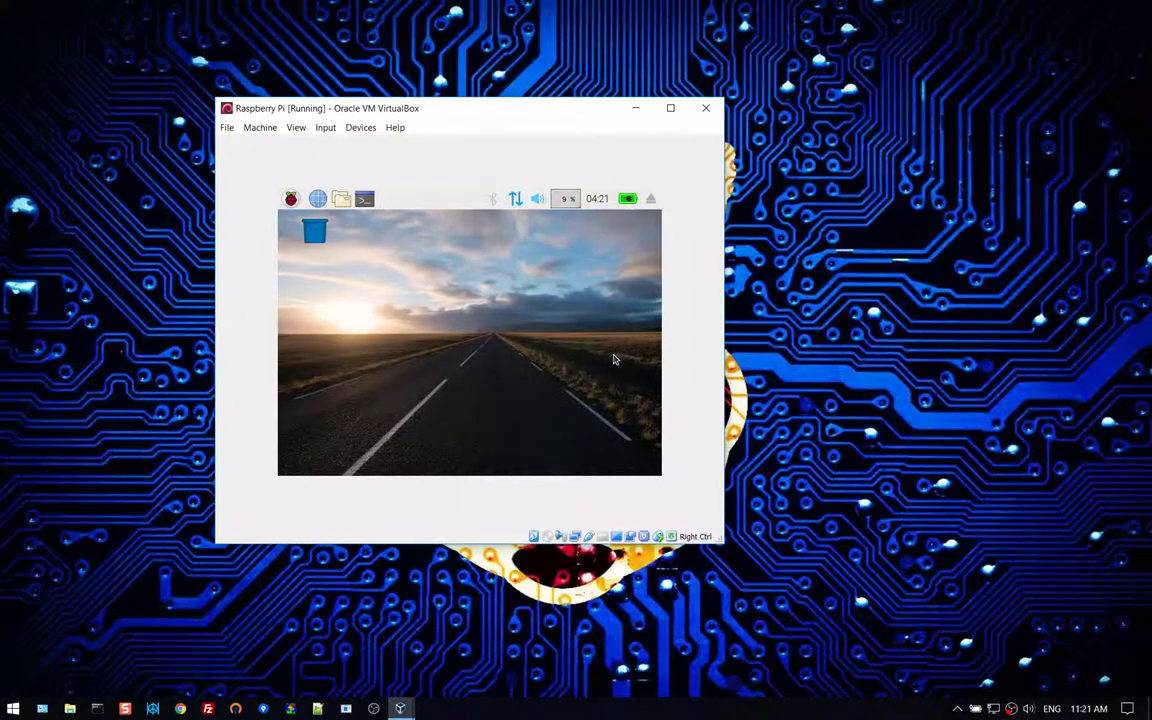
drag(722, 540, 649, 481)
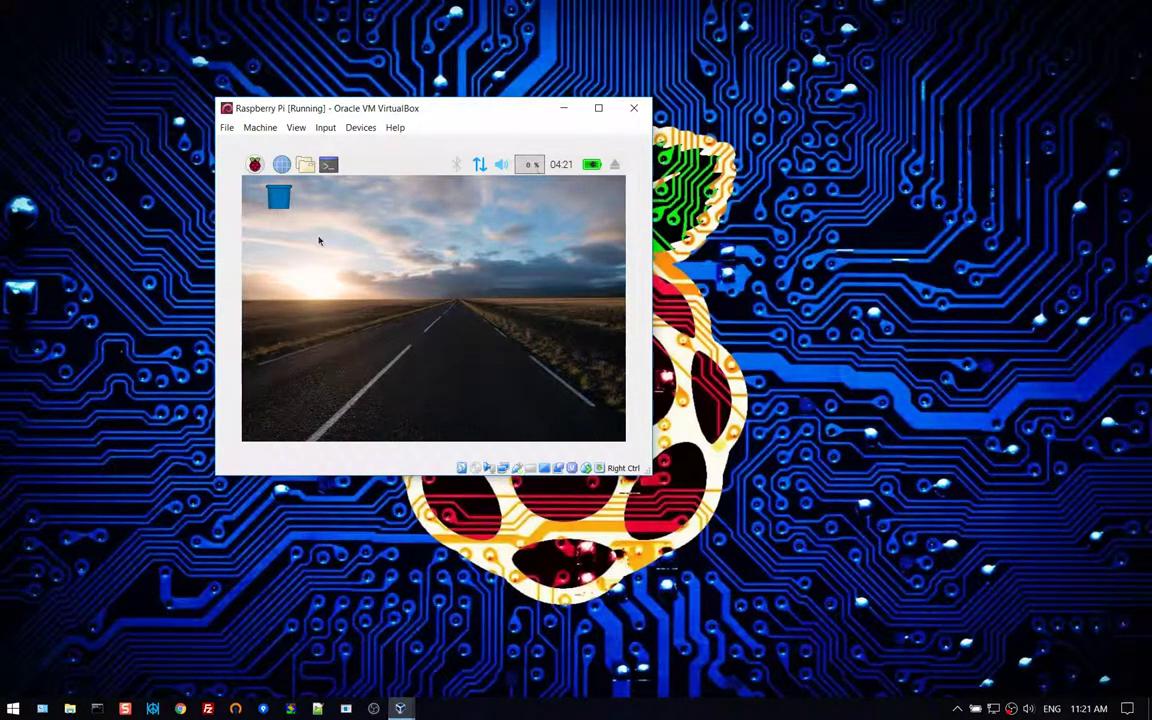
Step: Insert the Guest Additions CD image into the Raspberry Pi virtual machine and open it in File Manager
click(362, 128)
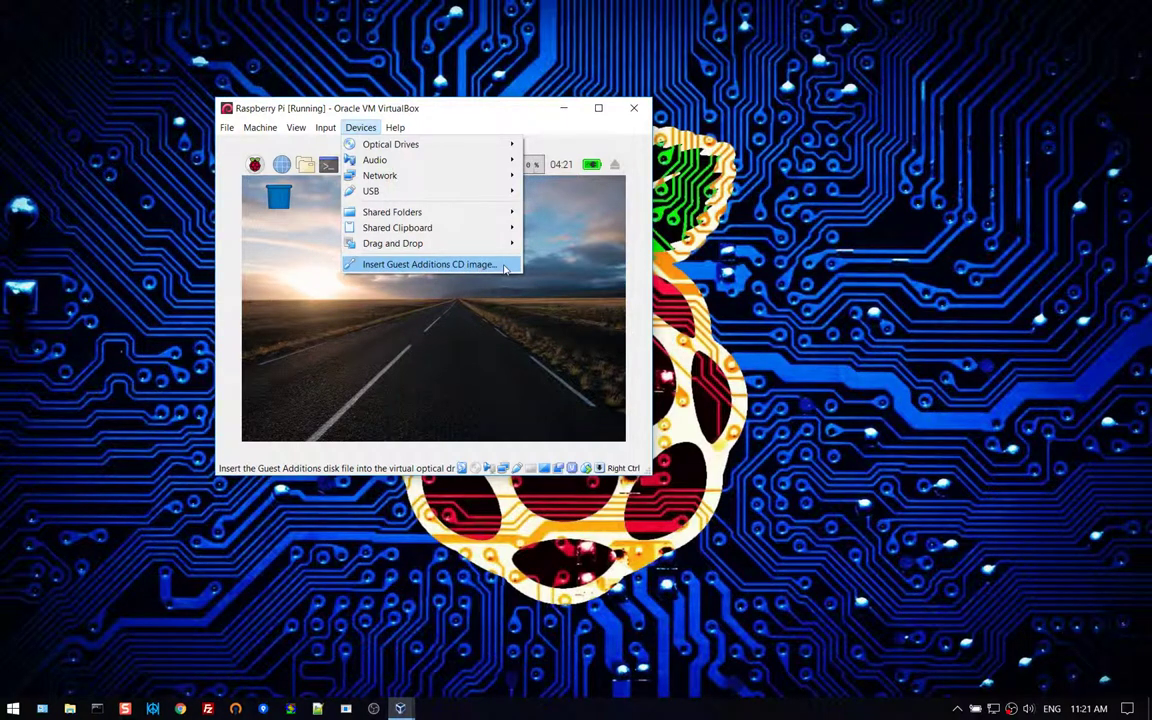
click(505, 266)
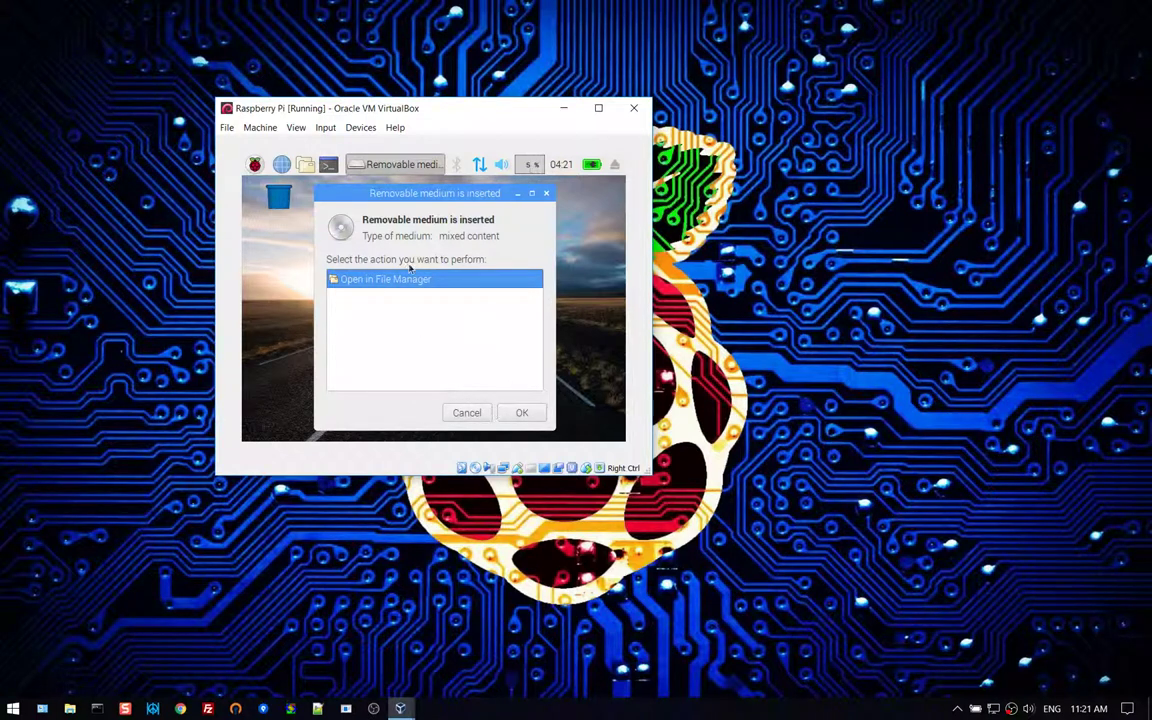
click(520, 414)
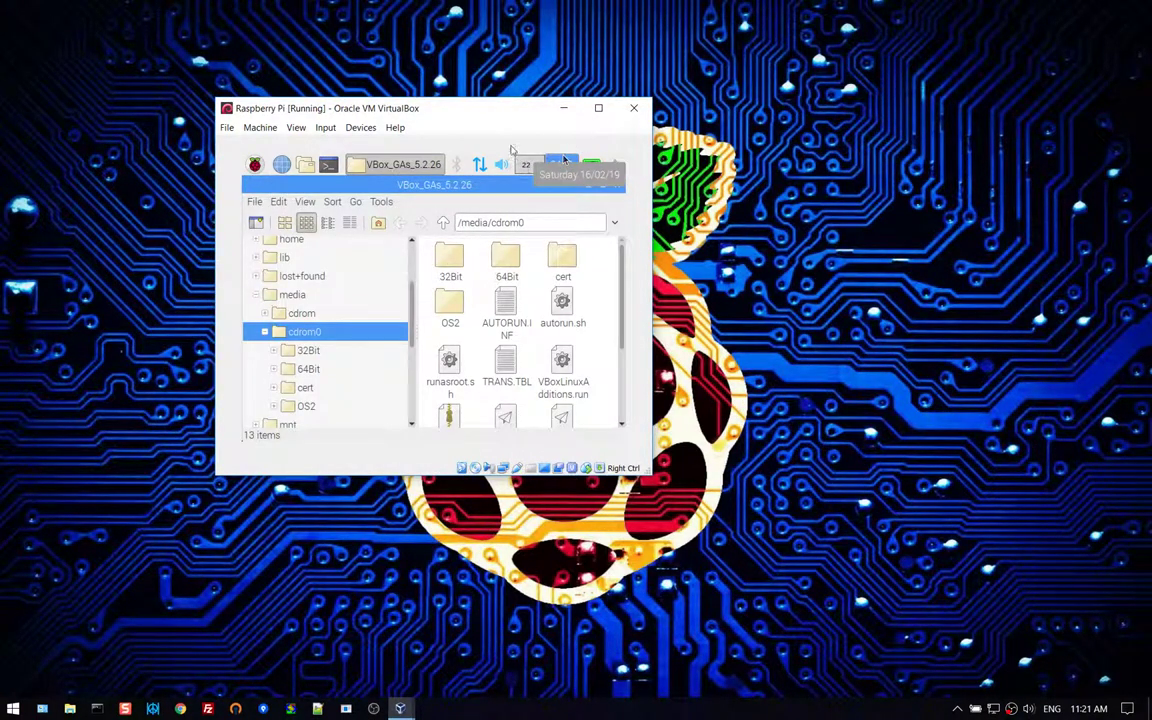
Step: Look through the files on the Guest Additions disc and check the folder path where it is mounted
scroll(620, 296, down, 2)
scroll(620, 296, down, 1)
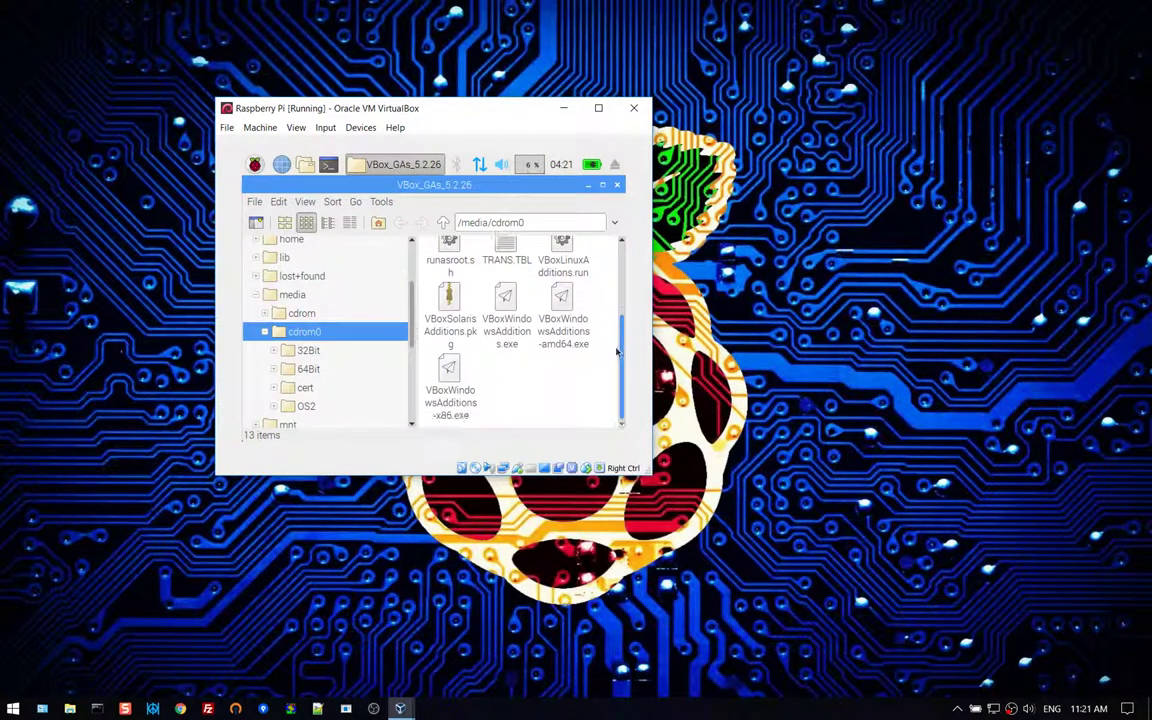
scroll(620, 296, up, 3)
drag(525, 222, 457, 222)
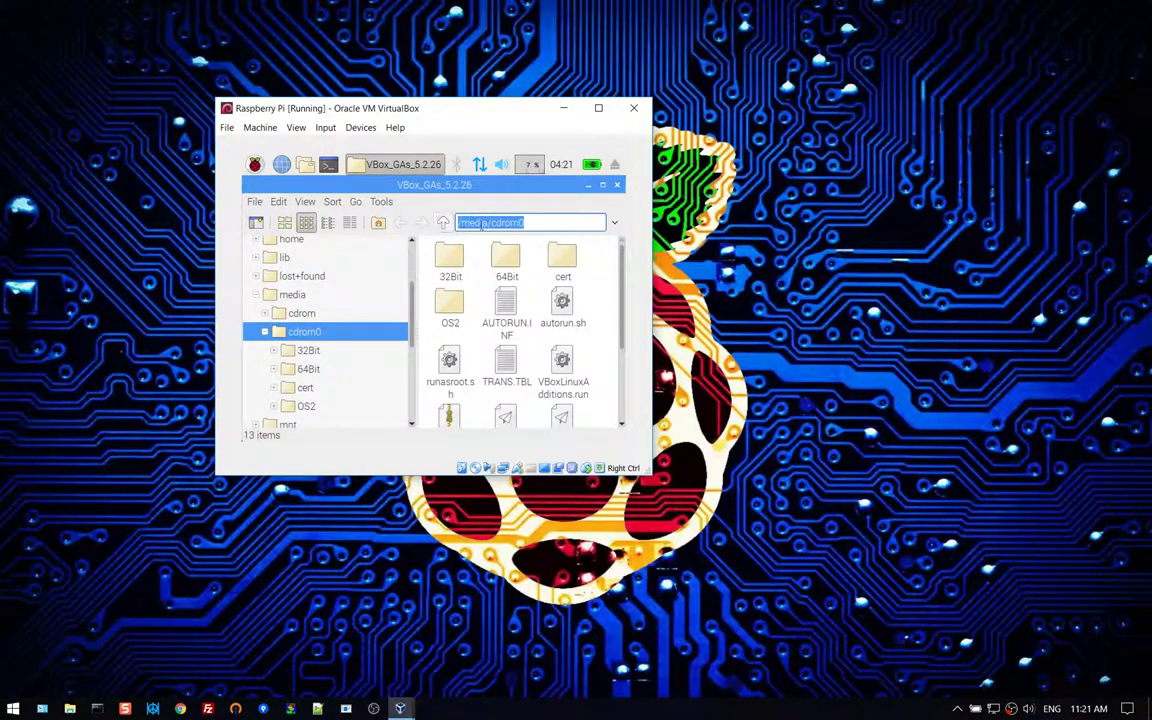
click(540, 223)
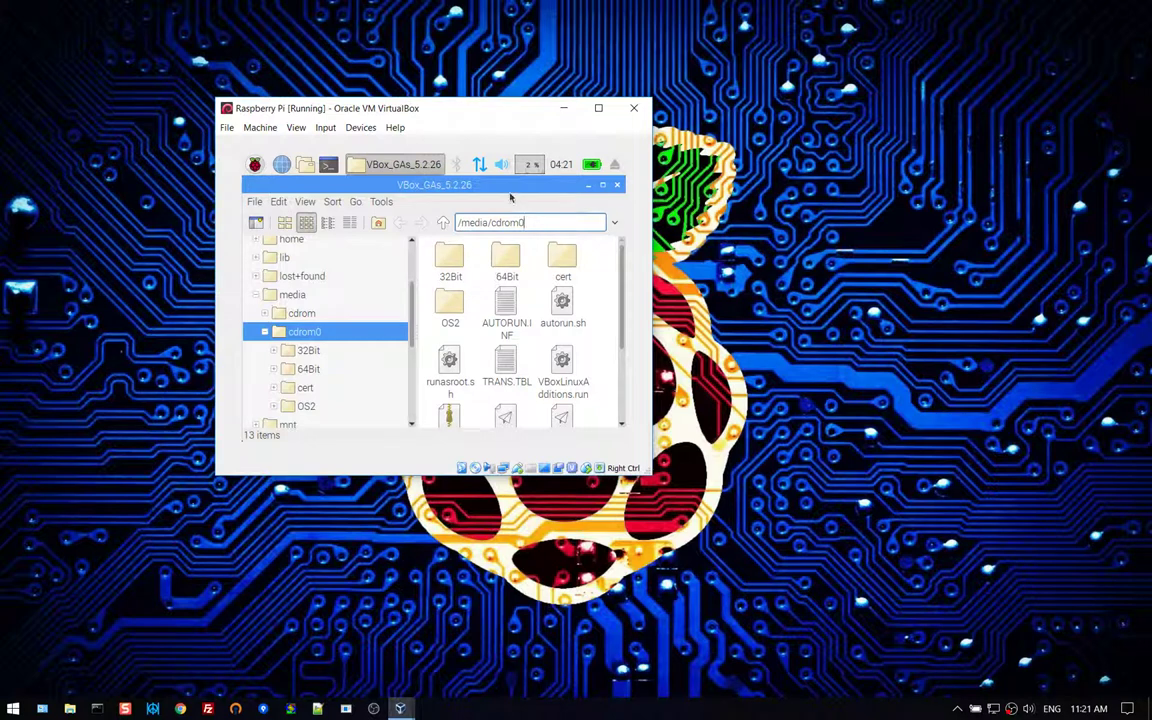
drag(508, 186, 508, 206)
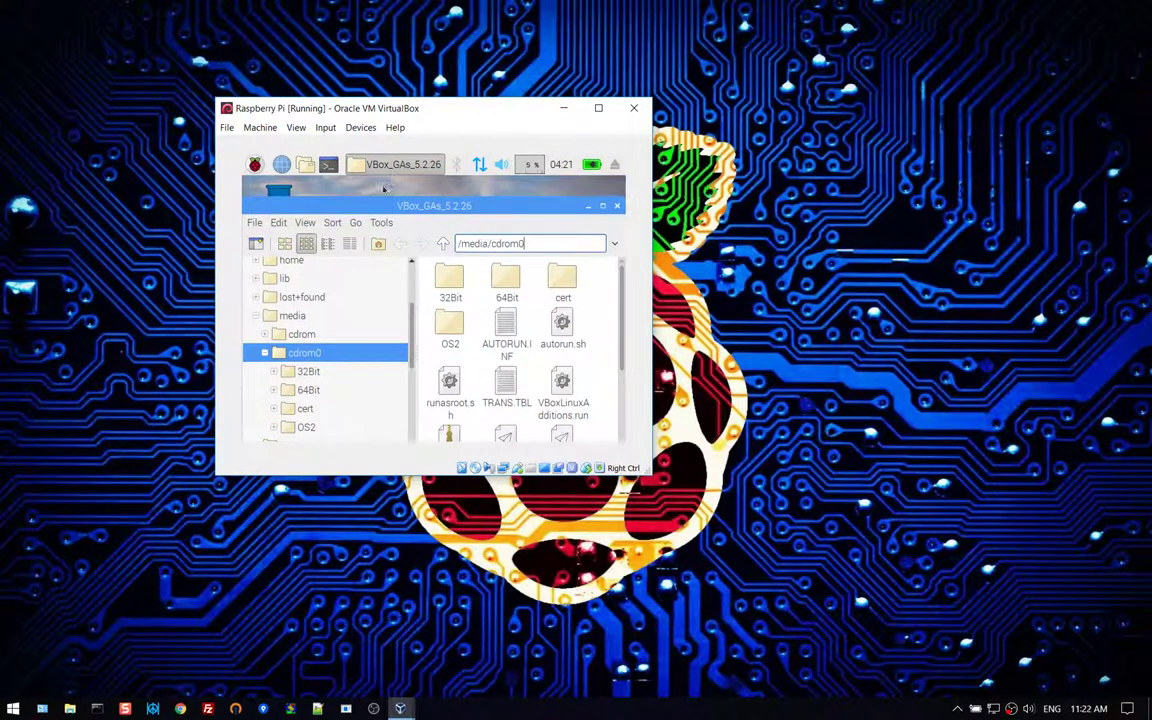
Step: Open a terminal, change to the /media/cdrom0/ directory and list its contents
click(330, 167)
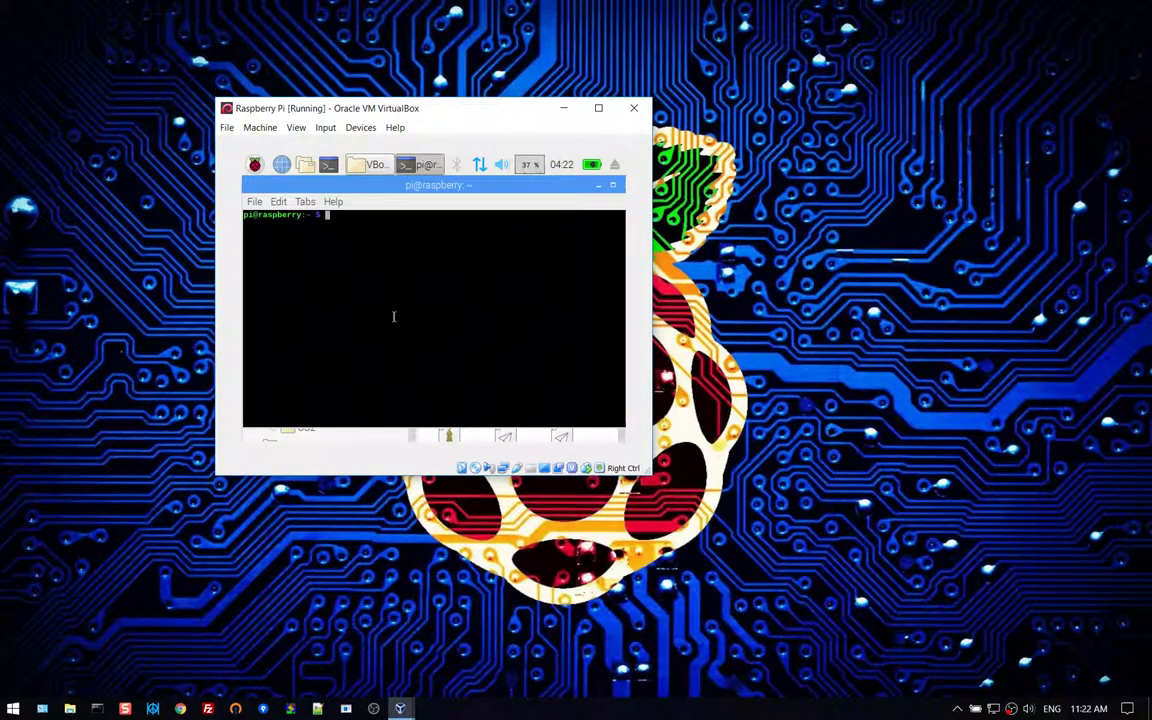
text(cd /media/)
text(cdrom0/)
key(Return)
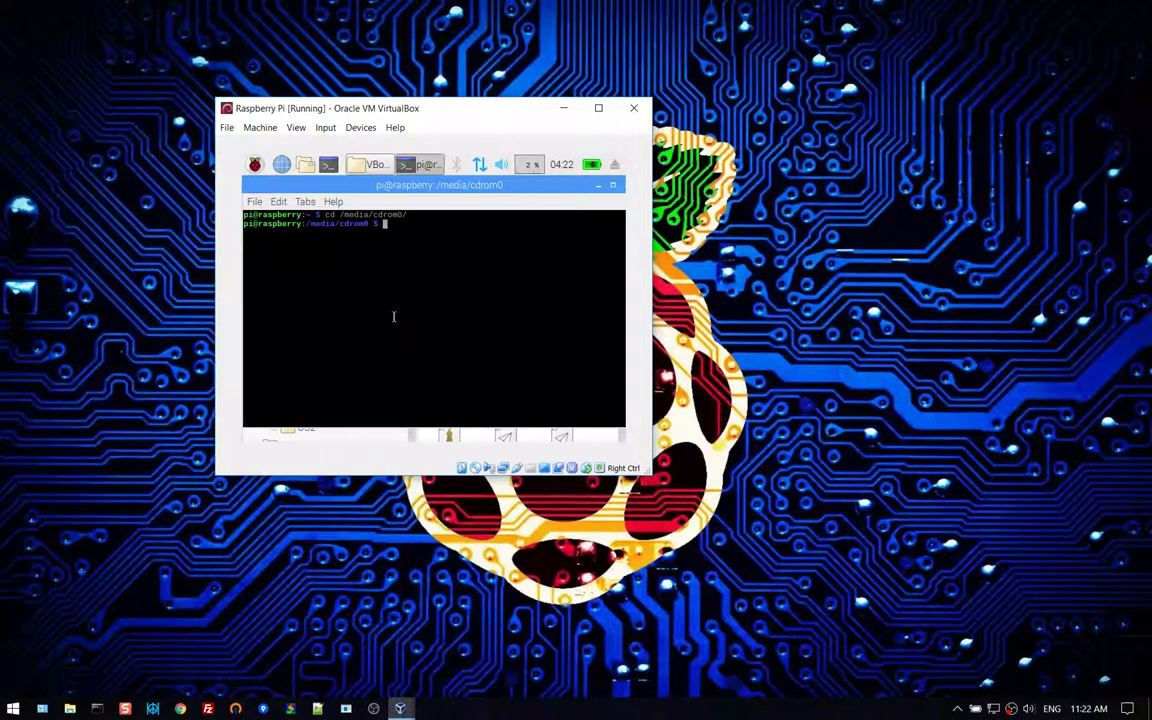
text(ls)
key(Return)
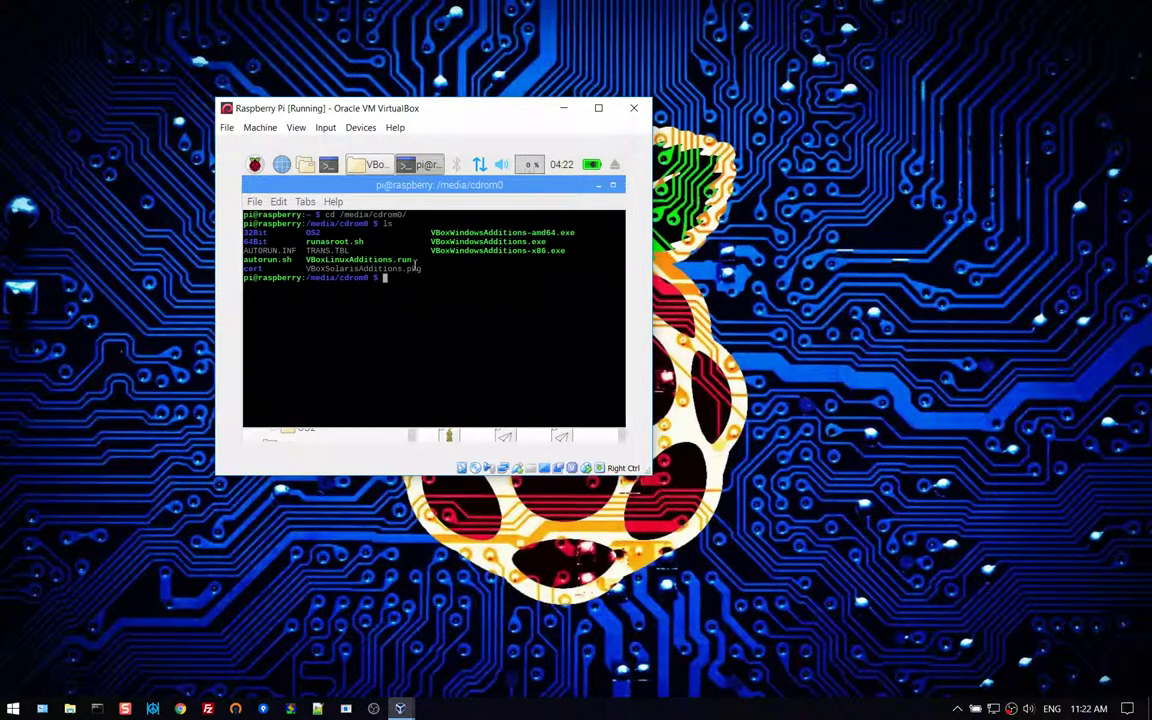
Step: Run the Linux Guest Additions installer as superuser with "sudo sh VBoxLinuxAdditions.run"
double_click(409, 259)
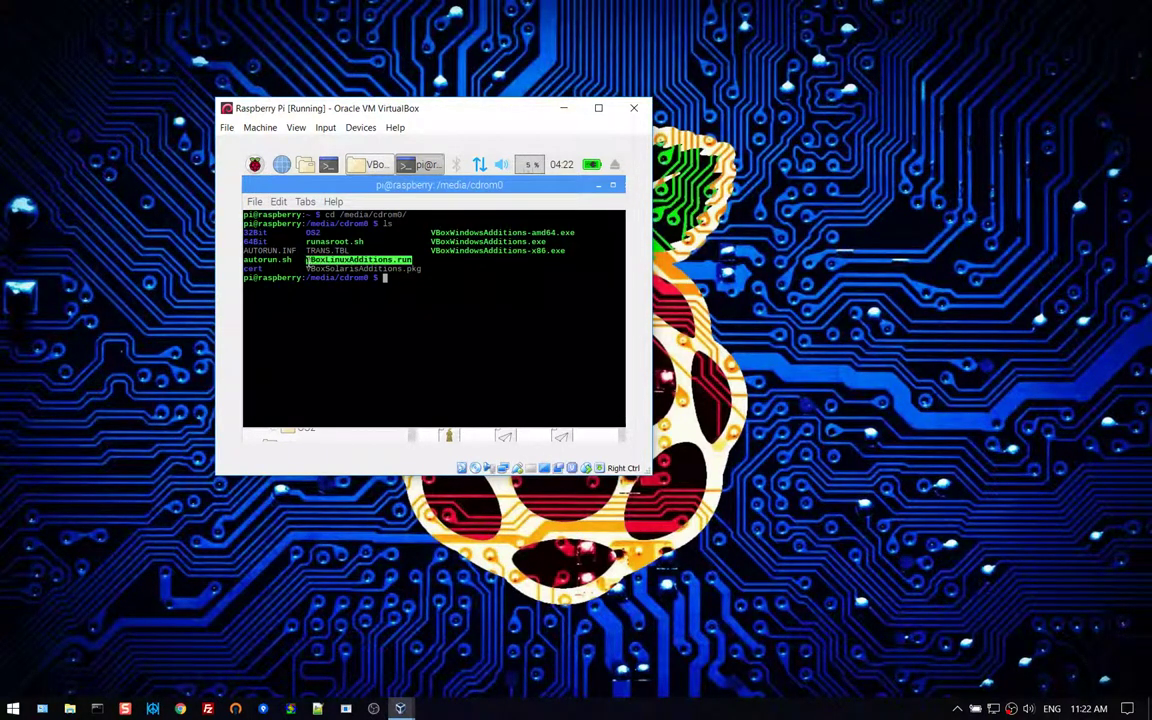
click(417, 284)
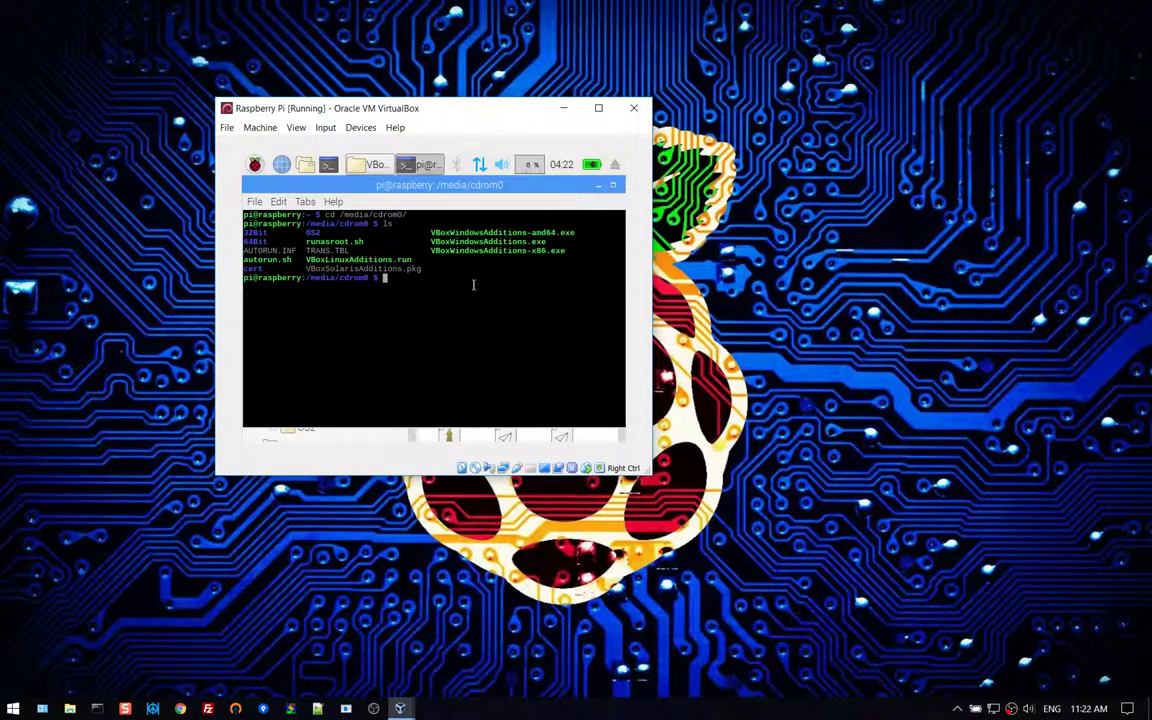
text(sudo sh VBoxLinuxAdditions.run)
key(Return)
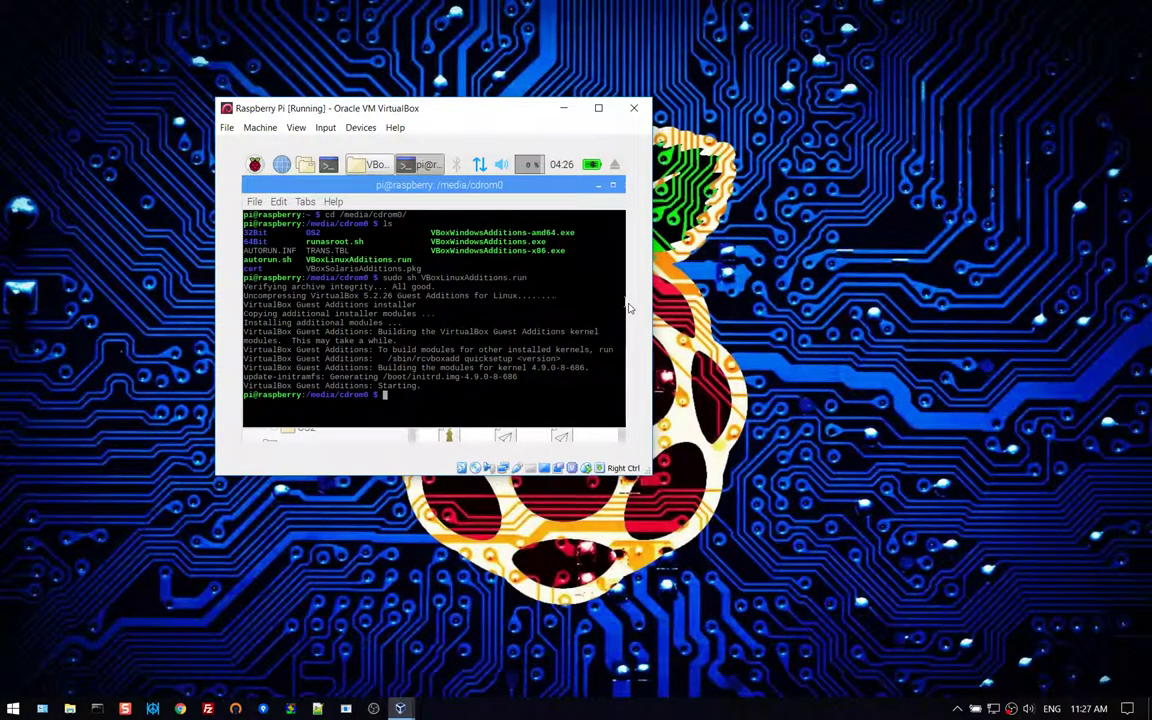
Step: Restart the virtual machine with "sudo reboot" and boot the Debian GNU/Linux entry
text(sudo reboot)
key(Return)
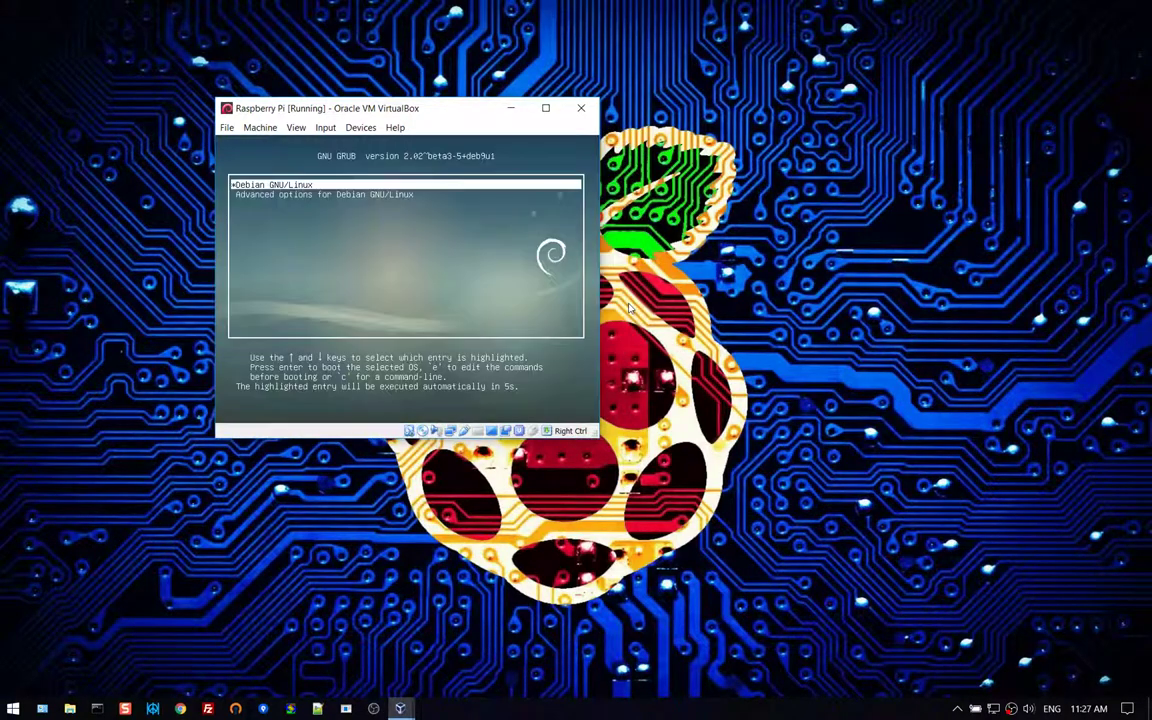
key(Return)
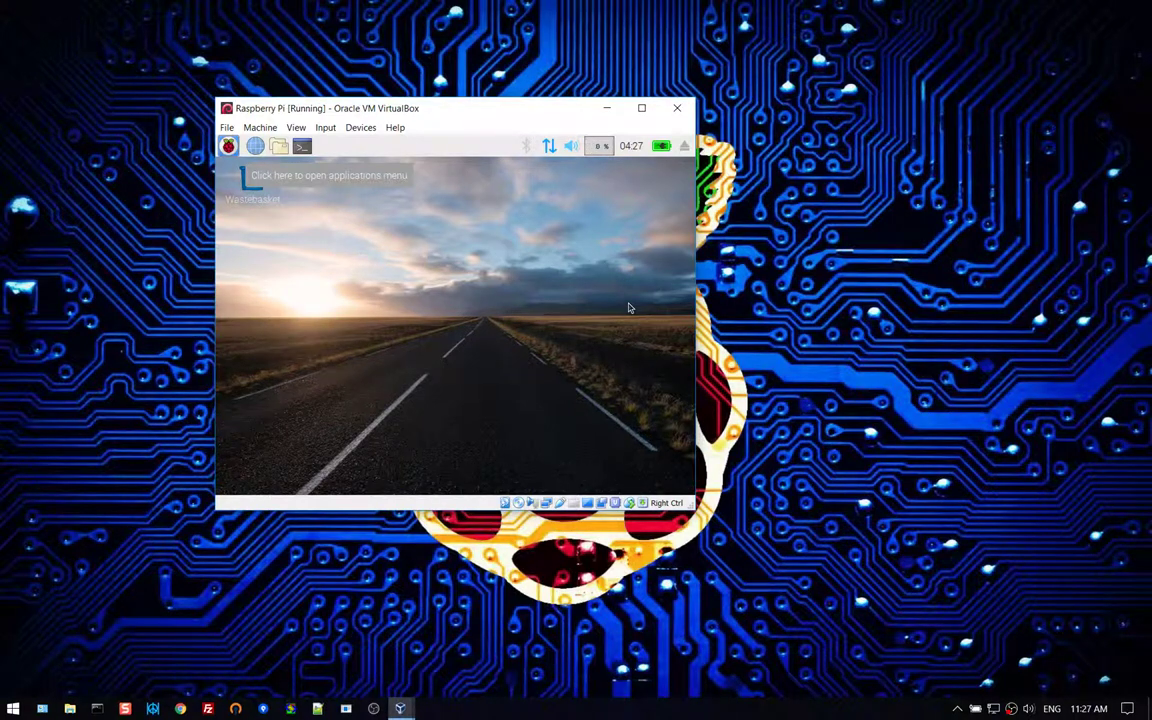
Step: Briefly open and close the terminal and the applications menu to check the rebooted Raspberry Pi desktop
click(302, 147)
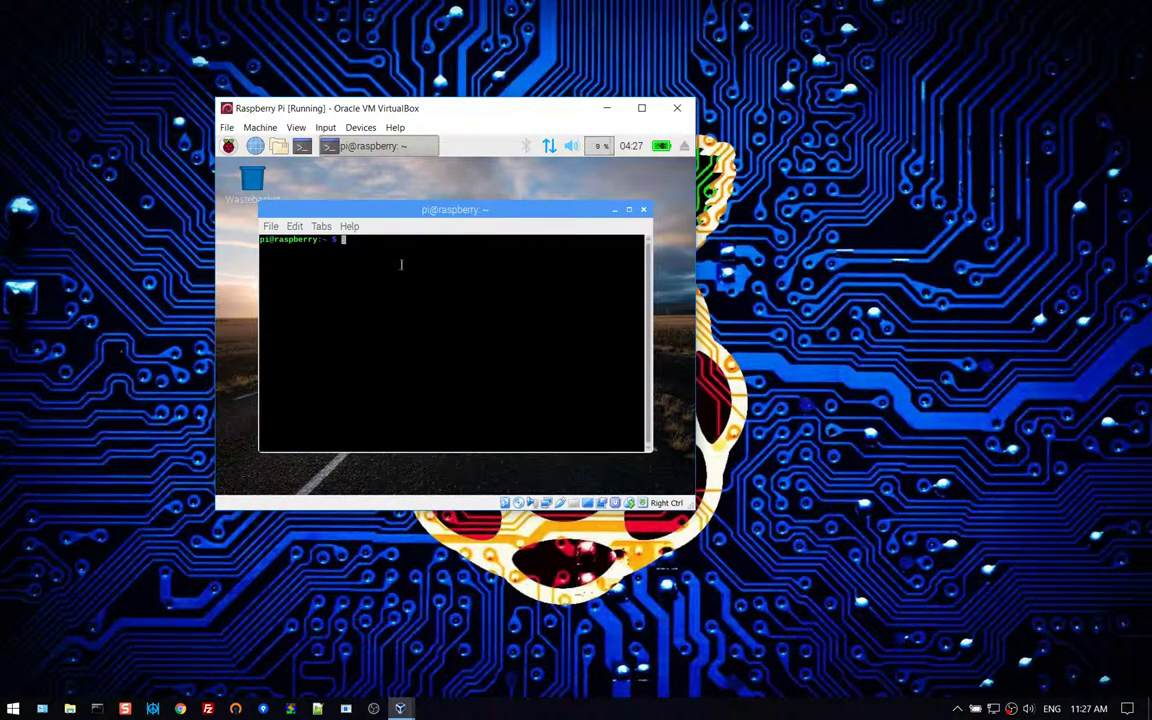
click(643, 209)
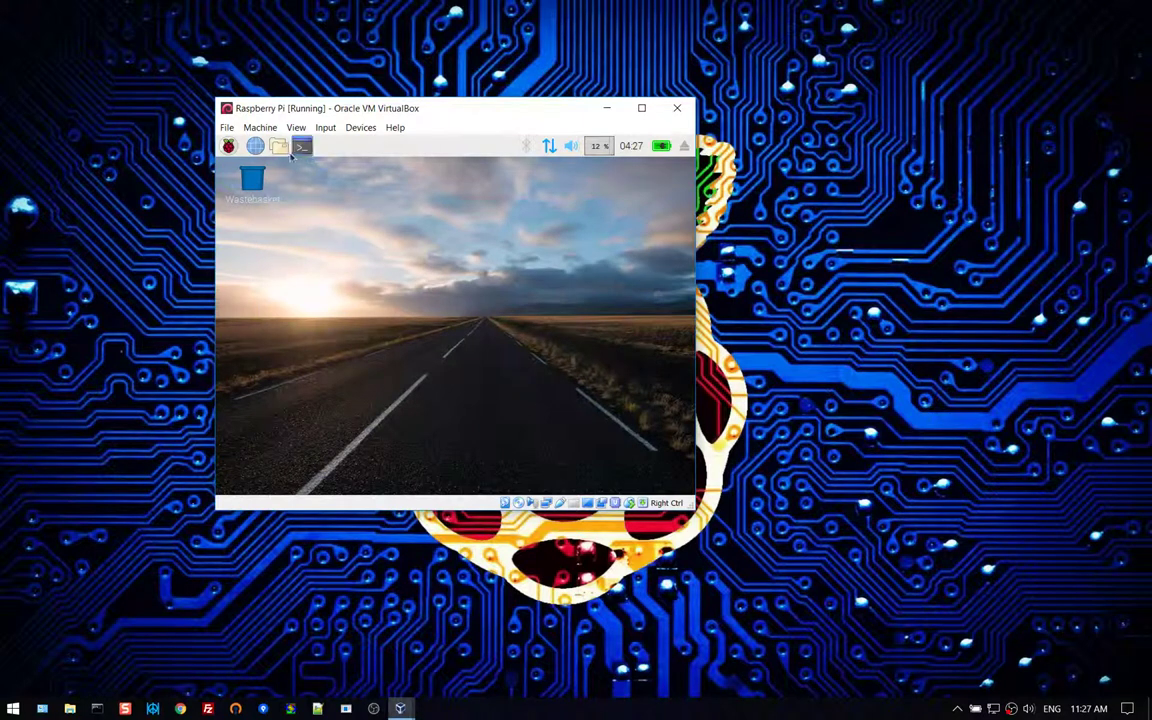
click(229, 146)
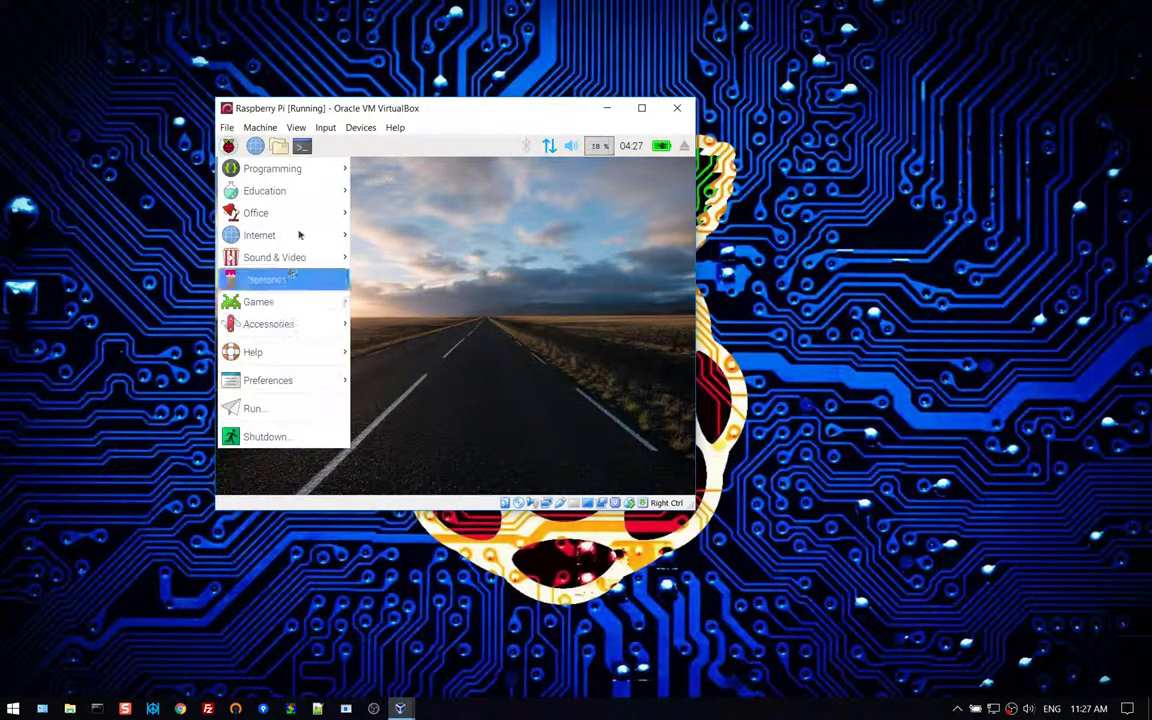
click(506, 231)
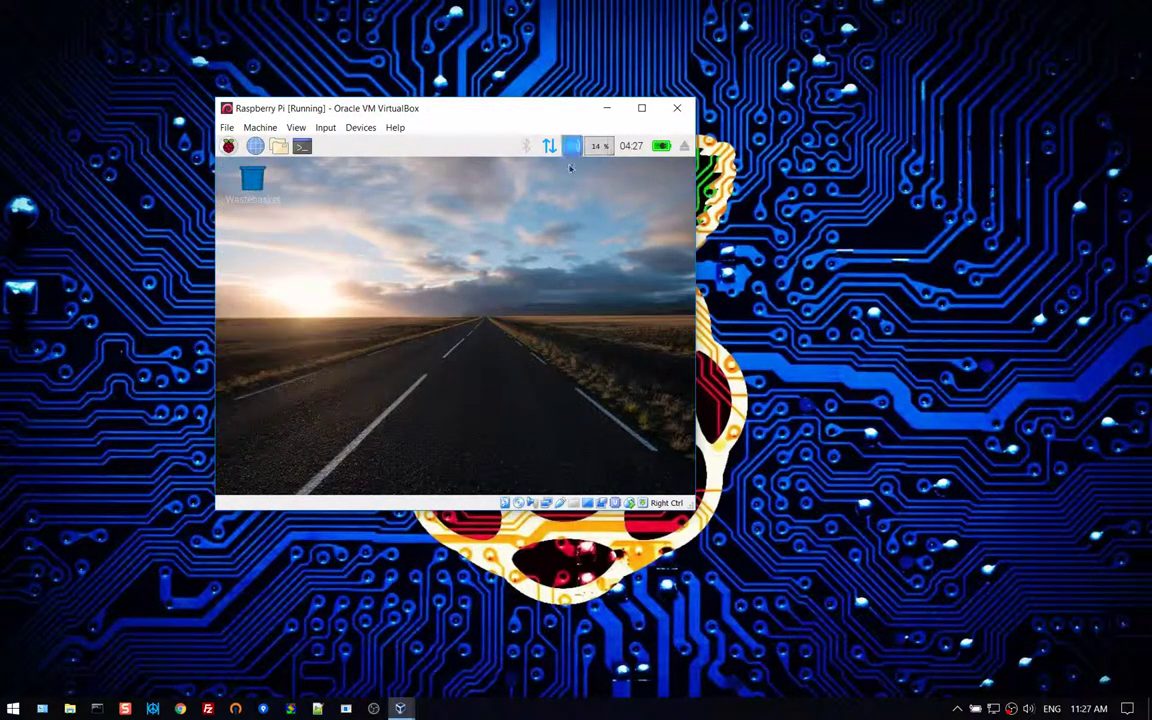
Step: Test resizing the guest display by moving and enlarging the virtual machine window, and leave the window maximized
click(642, 109)
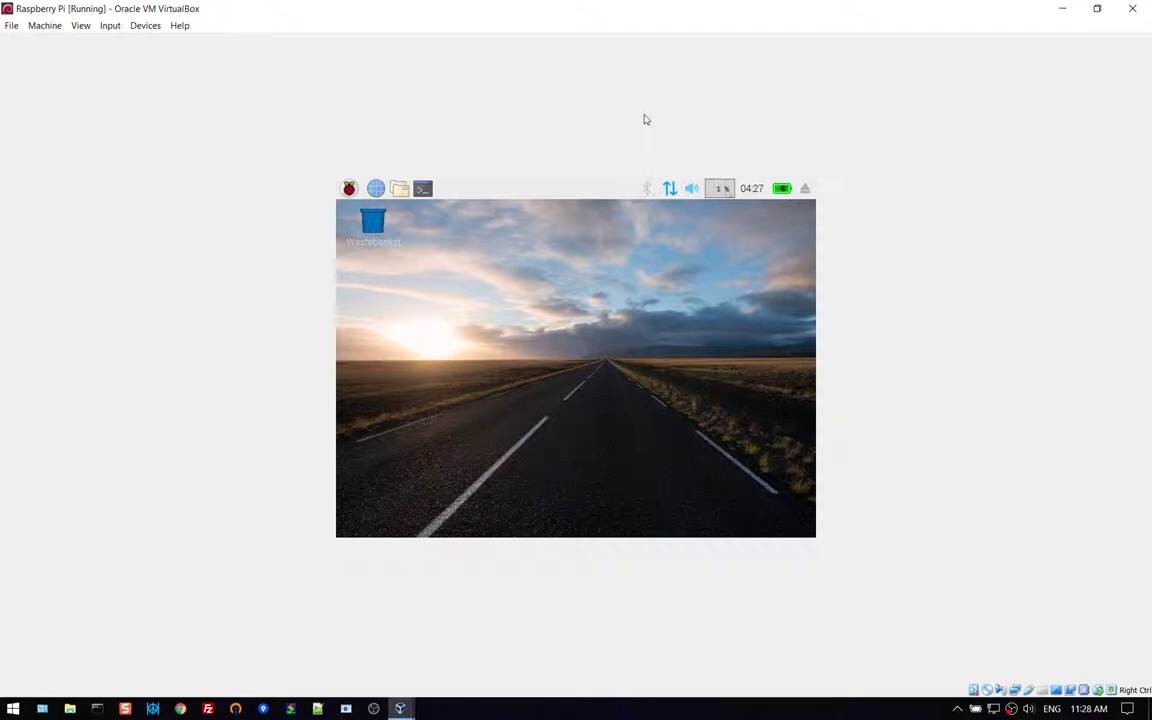
click(1097, 12)
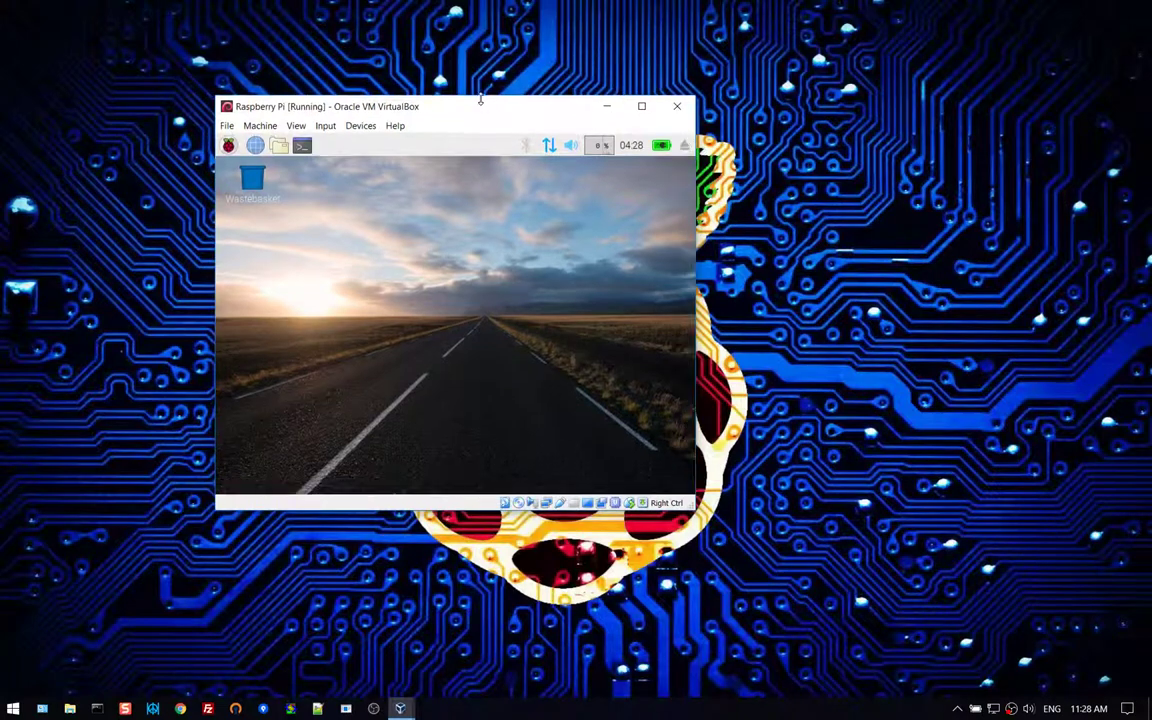
drag(483, 109, 360, 36)
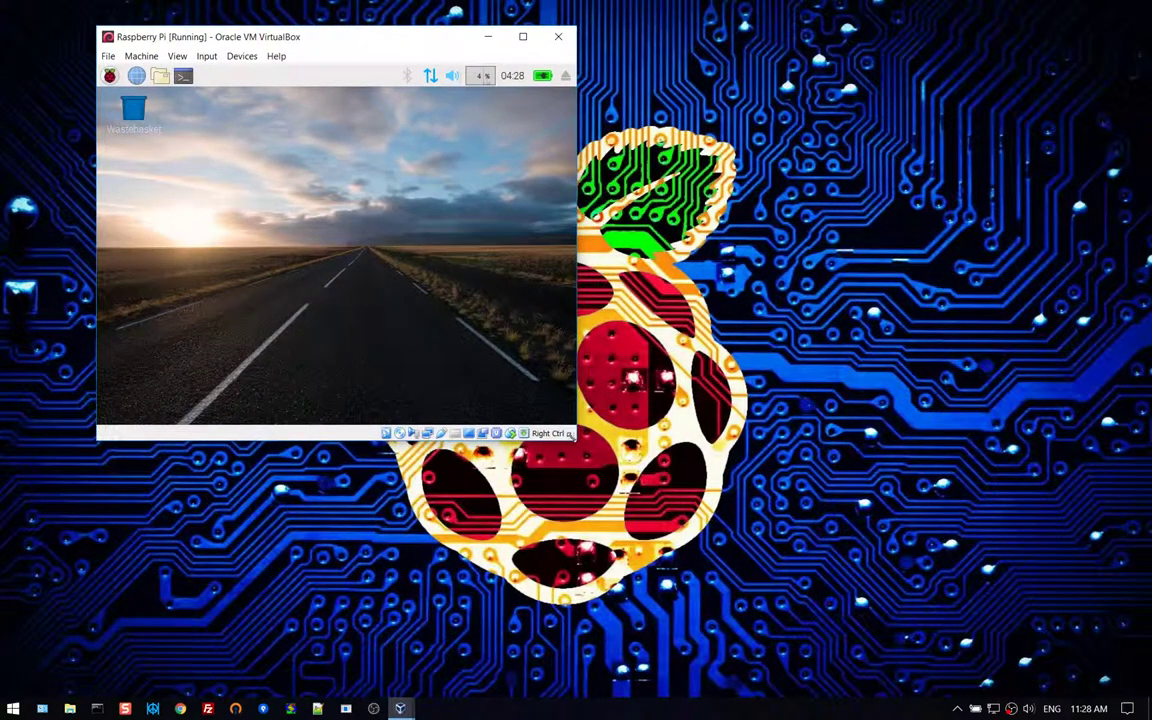
drag(576, 442, 1117, 681)
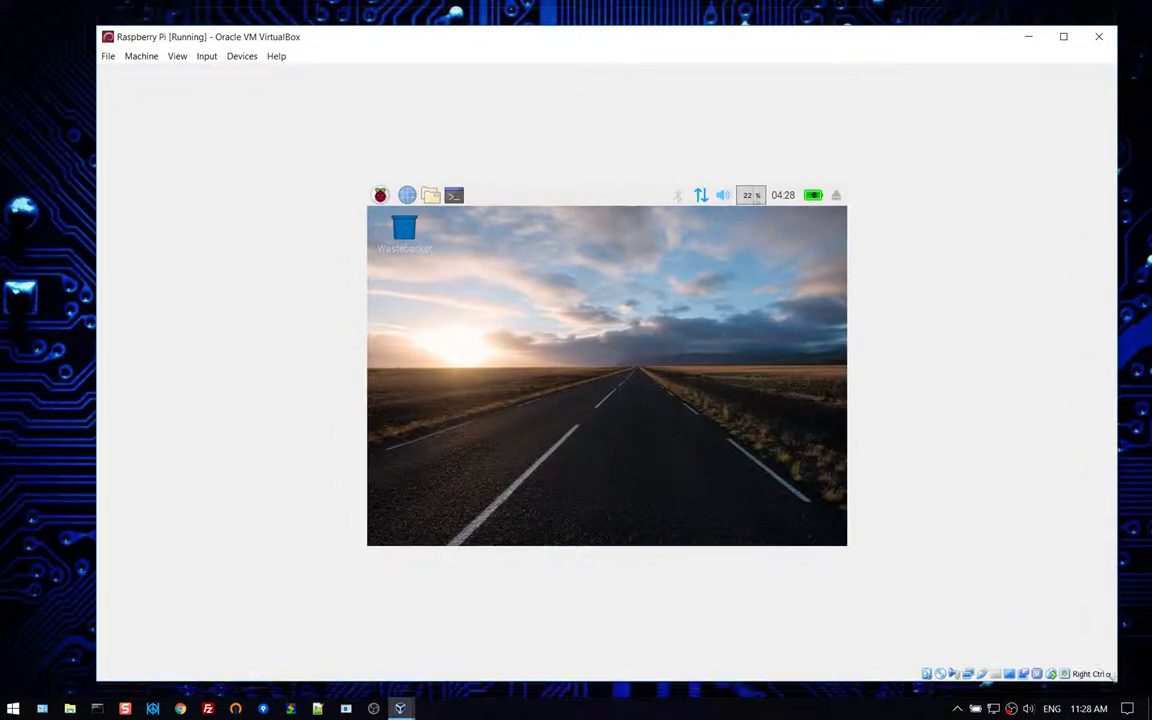
drag(631, 46, 617, 36)
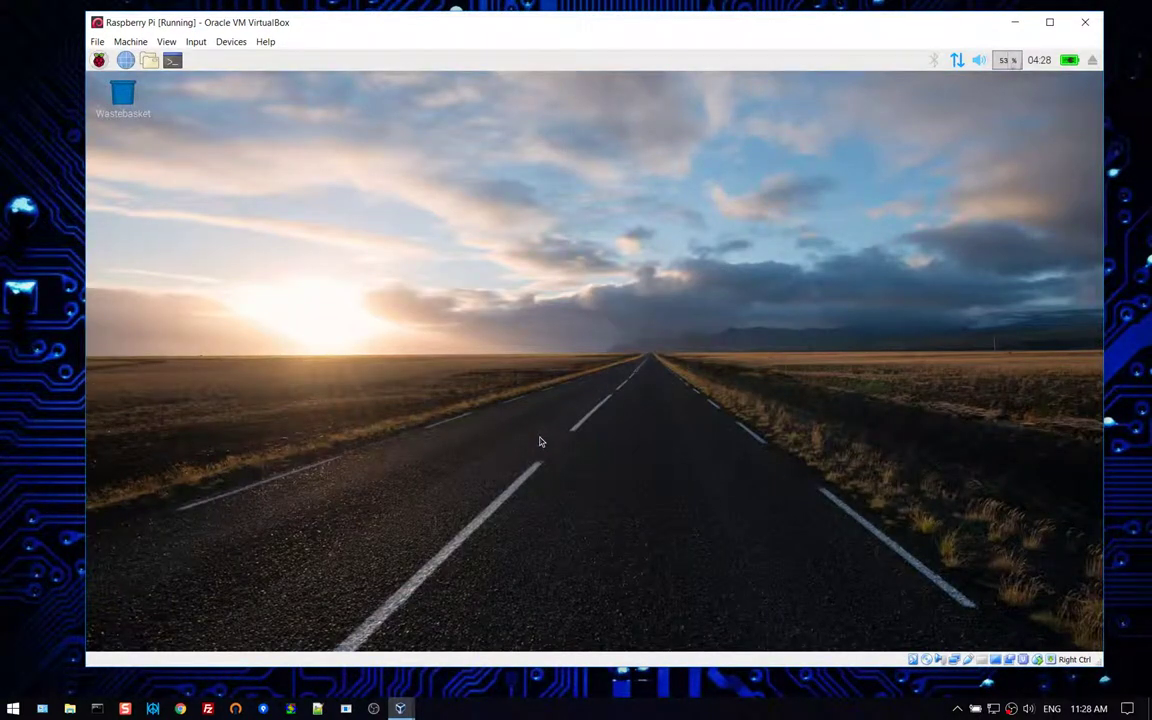
click(1049, 22)
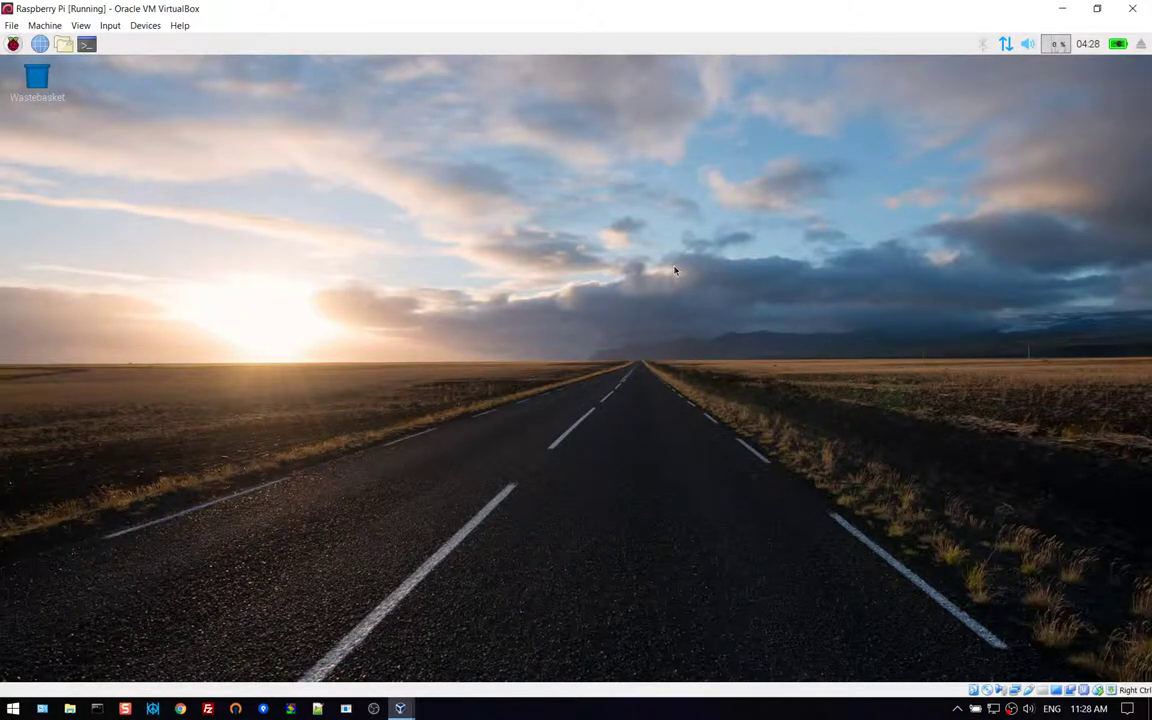
Step: Open a terminal in the virtual machine and set its font size to 14 in the preferences
click(87, 44)
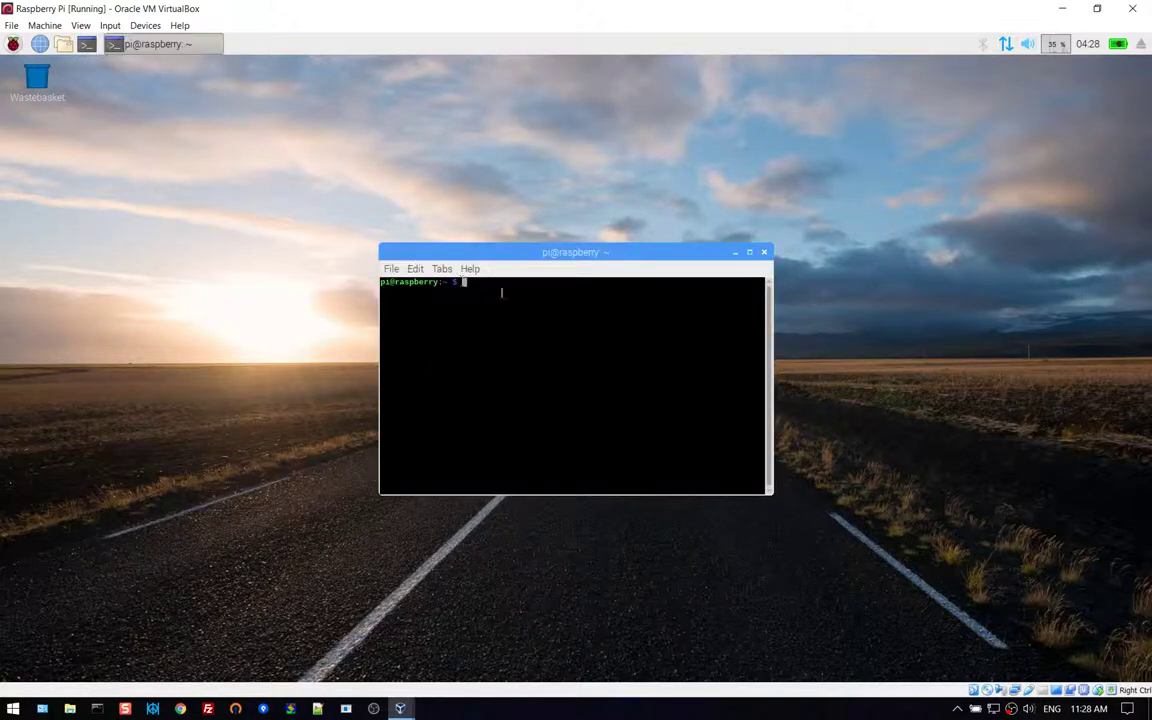
click(413, 268)
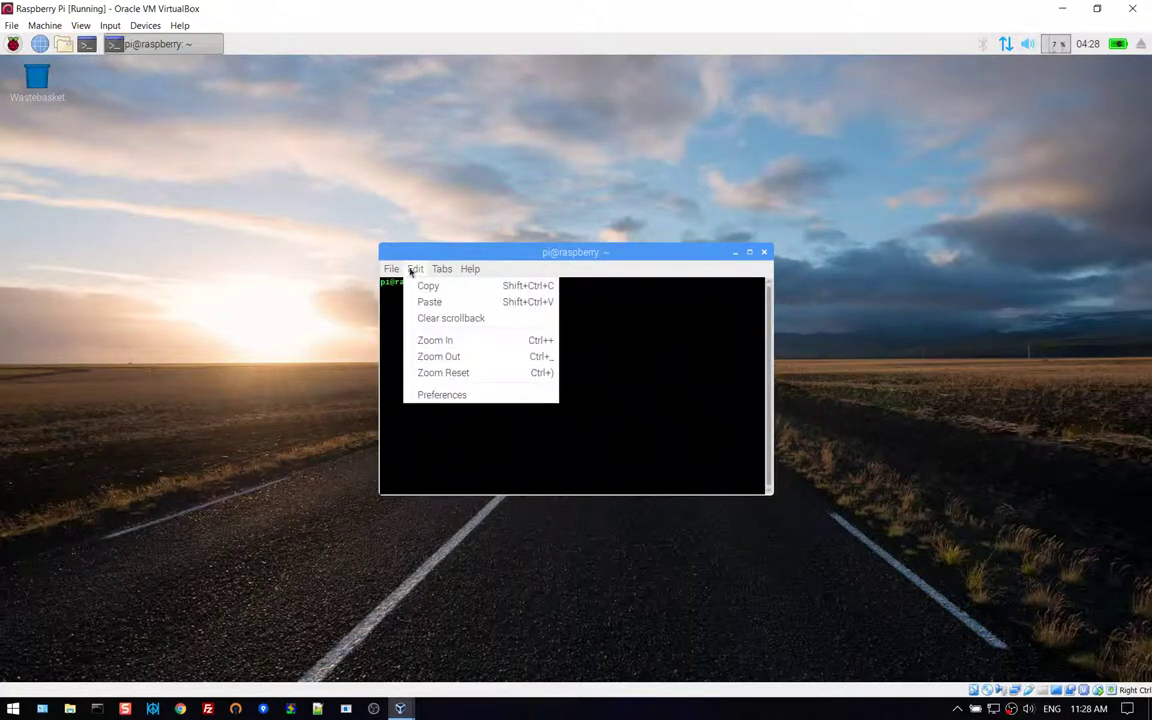
click(441, 394)
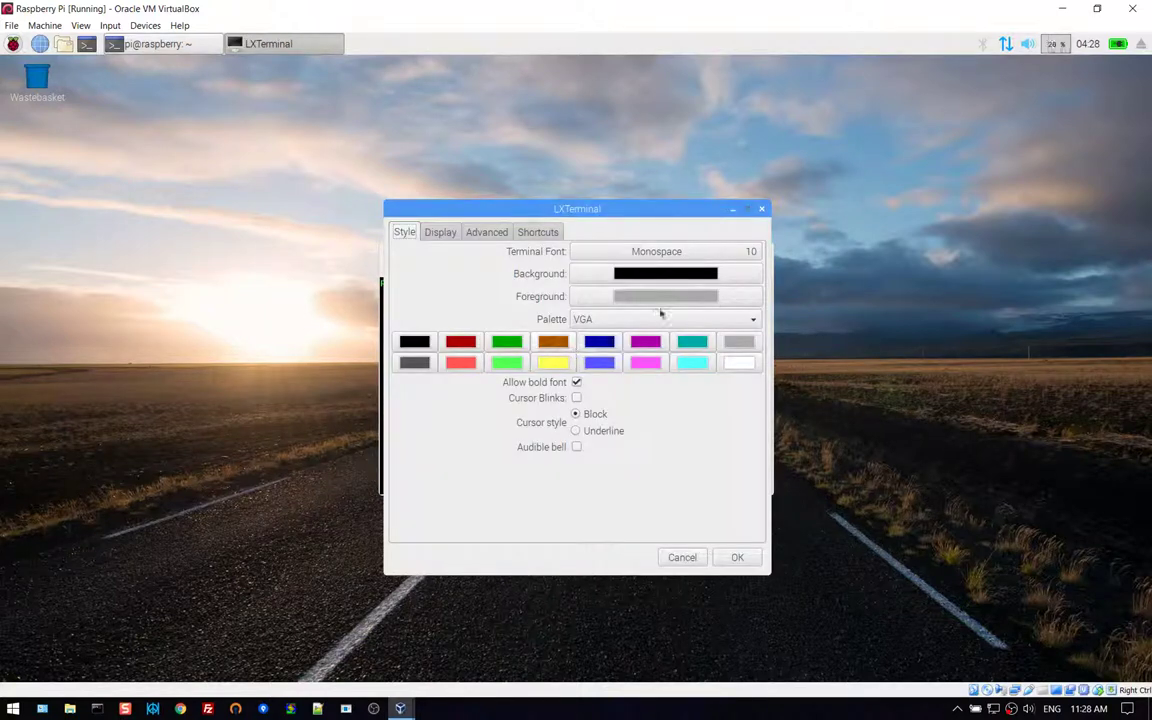
click(745, 252)
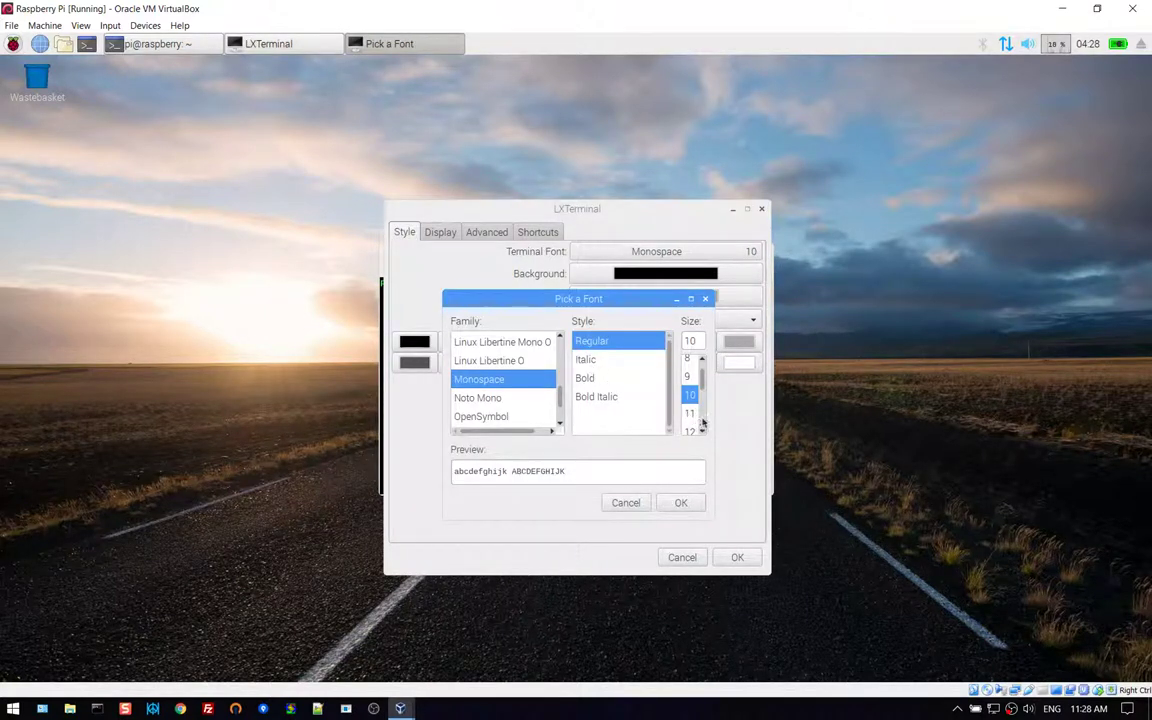
scroll(700, 405, down, 3)
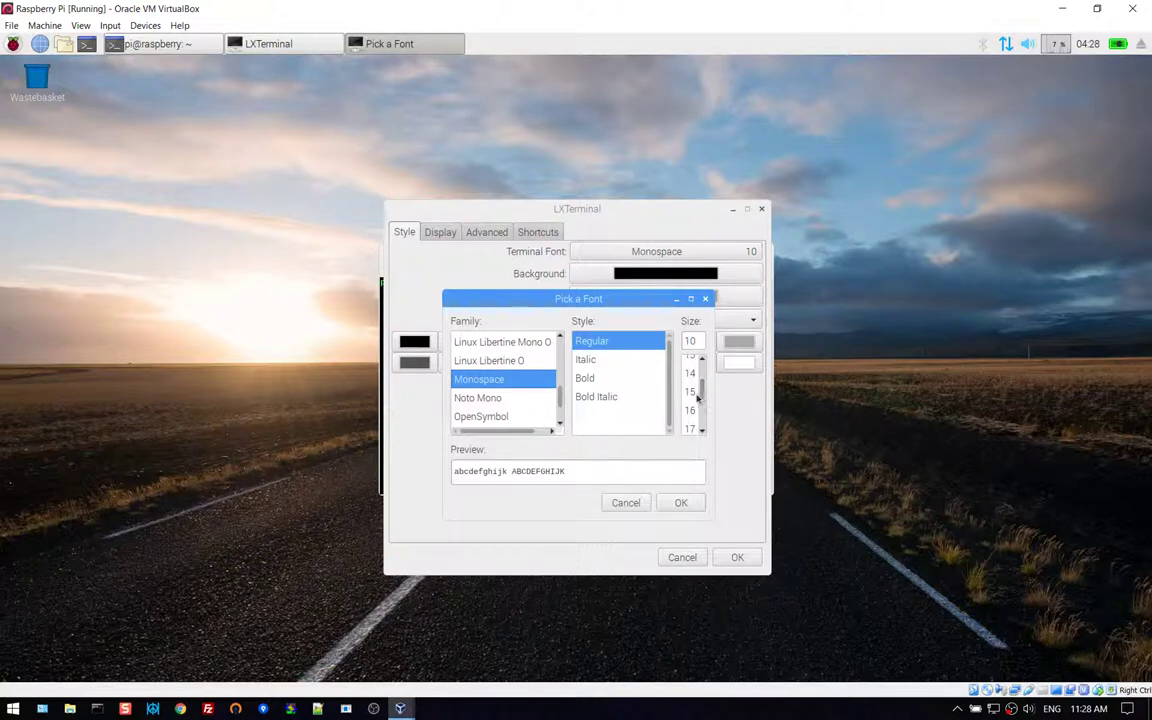
click(690, 373)
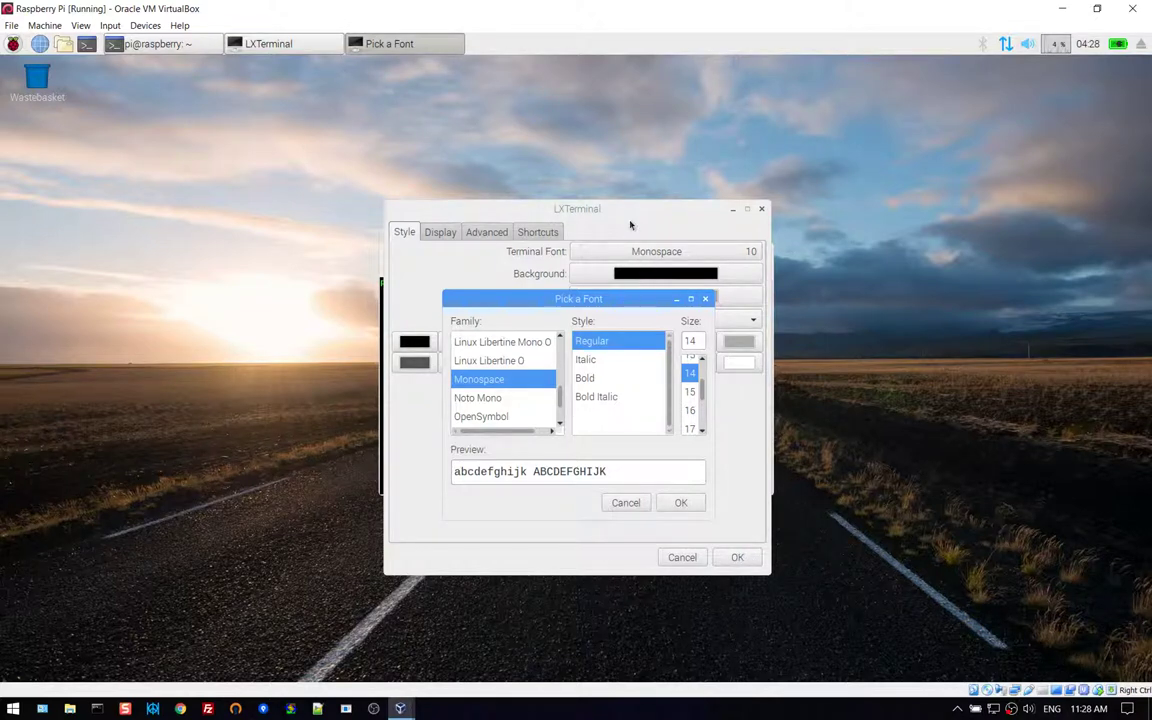
mouse_move(640, 211)
mouse_down()
mouse_move(710, 203)
mouse_move(650, 194)
mouse_up()
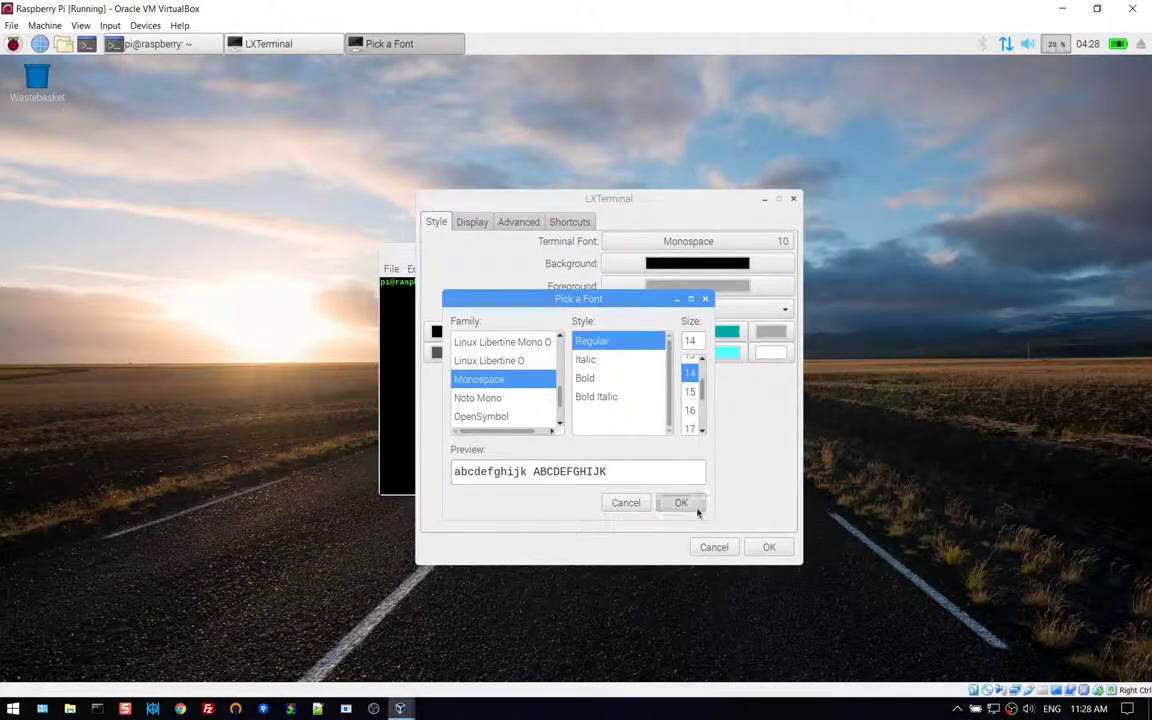
click(684, 503)
click(770, 547)
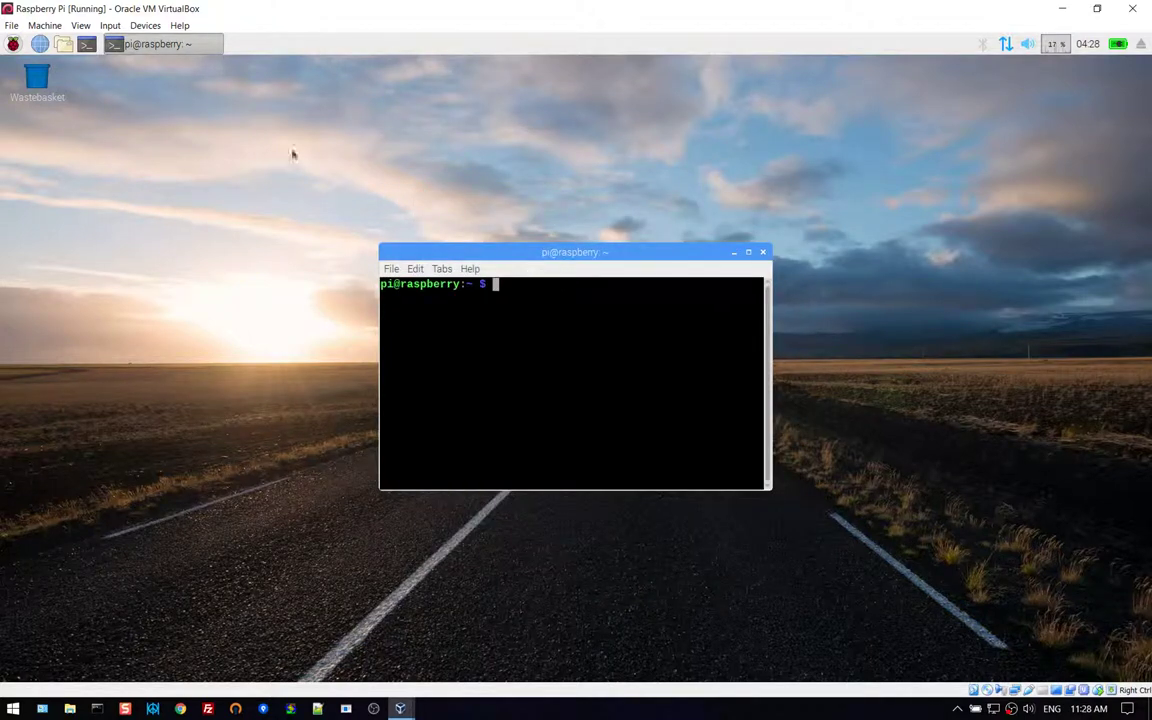
Step: Set the terminal font size to 16, and move and enlarge the terminal window on the Raspberry Pi desktop
click(415, 268)
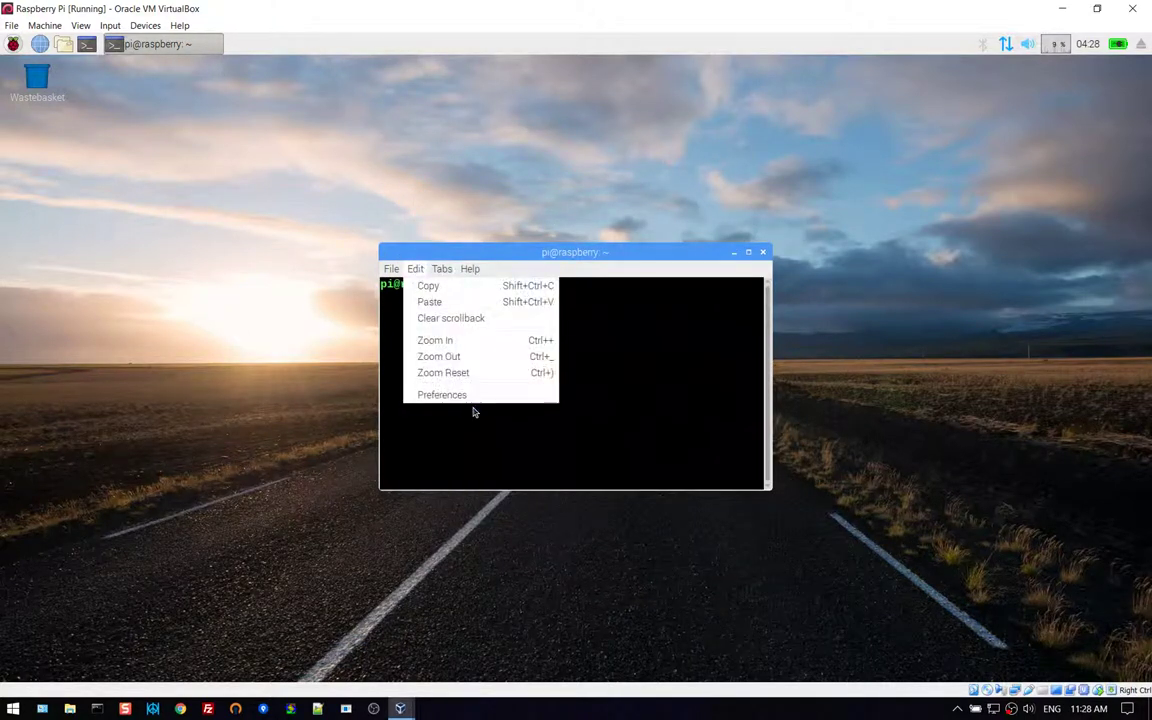
click(476, 398)
click(748, 249)
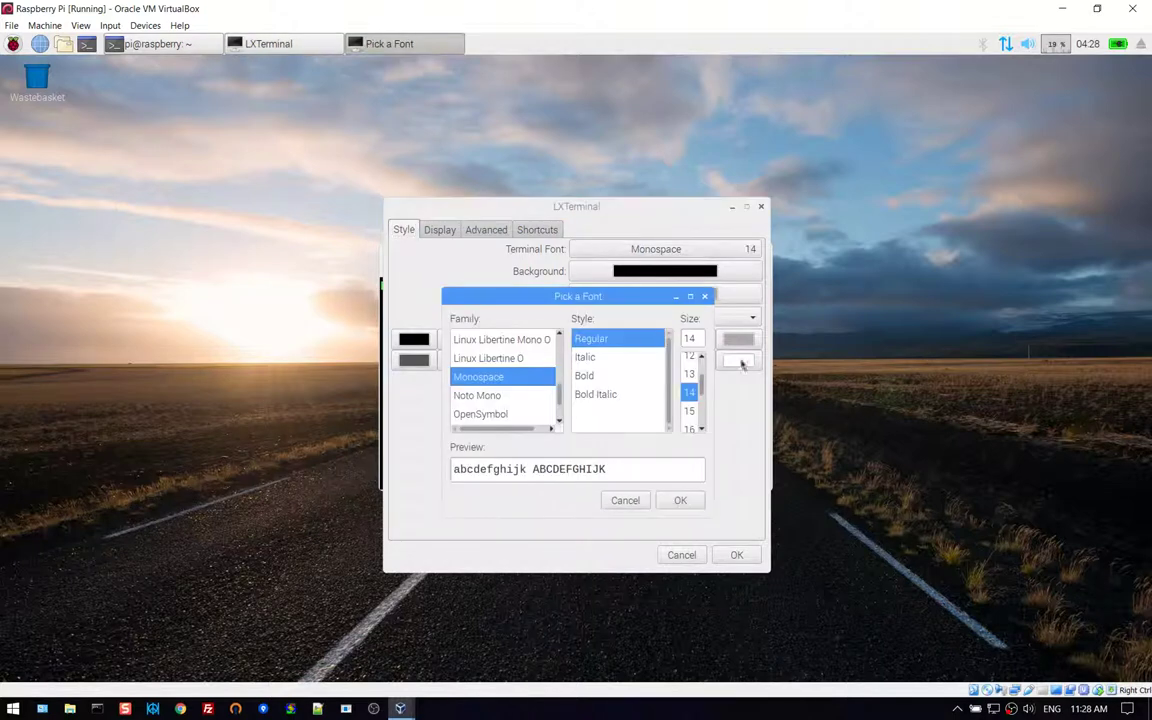
click(689, 422)
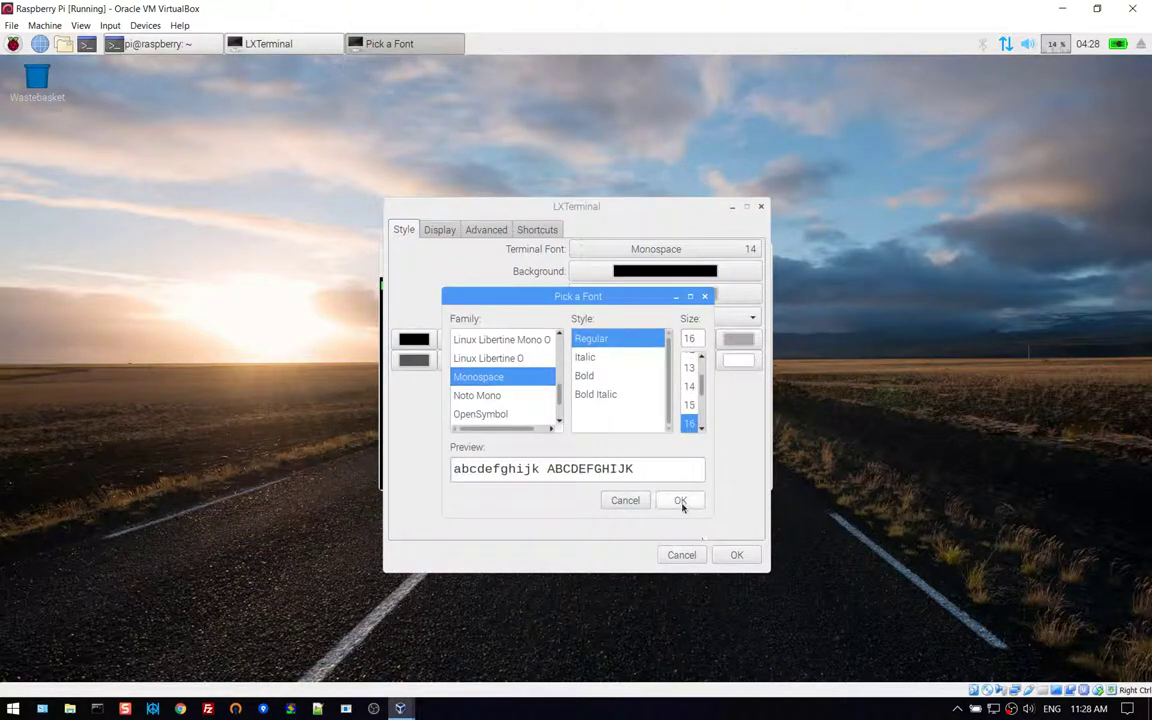
click(680, 500)
click(737, 560)
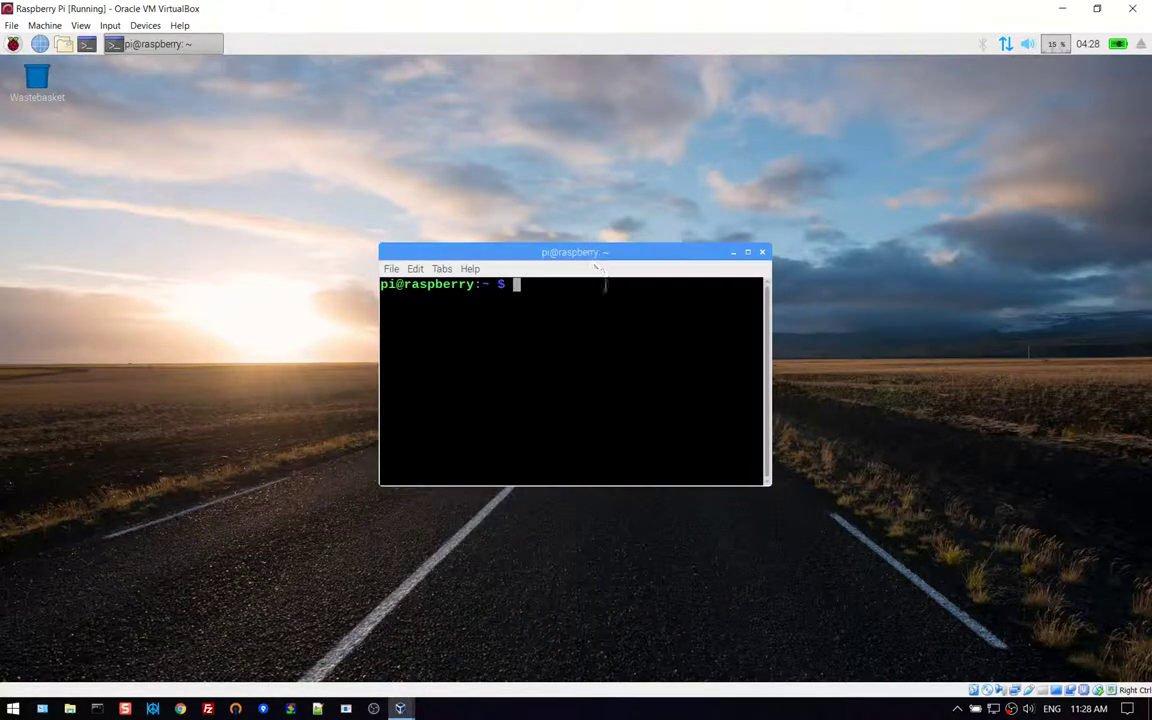
drag(600, 252, 496, 142)
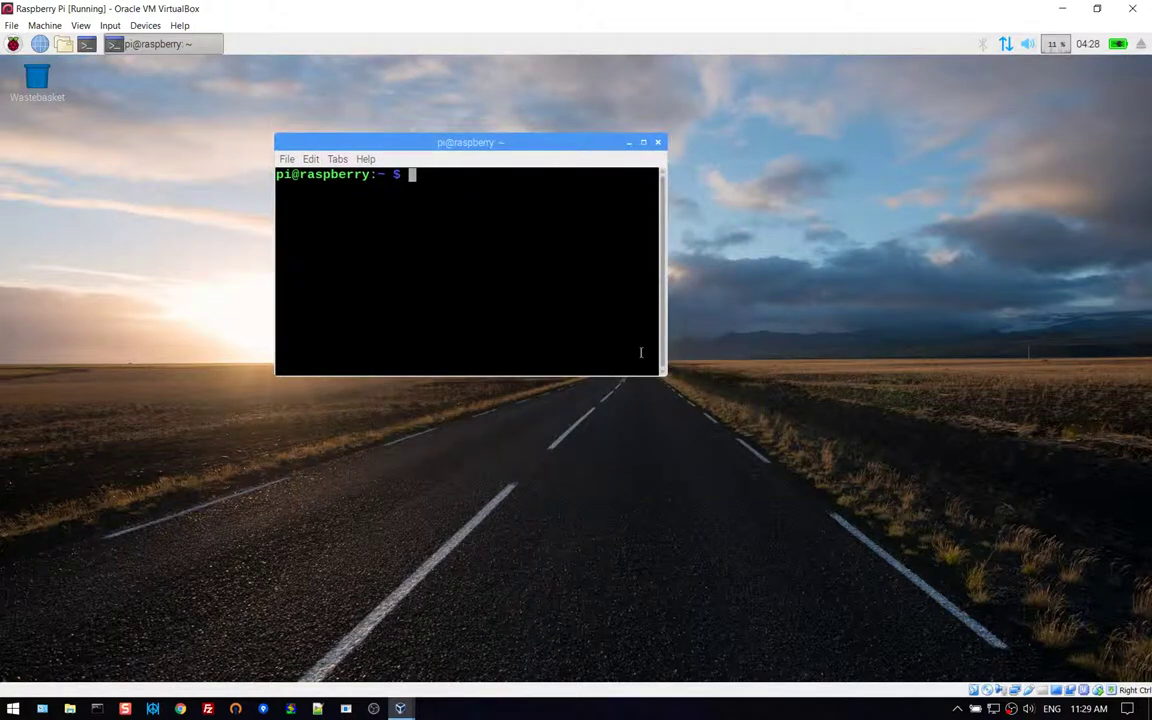
drag(664, 375, 898, 462)
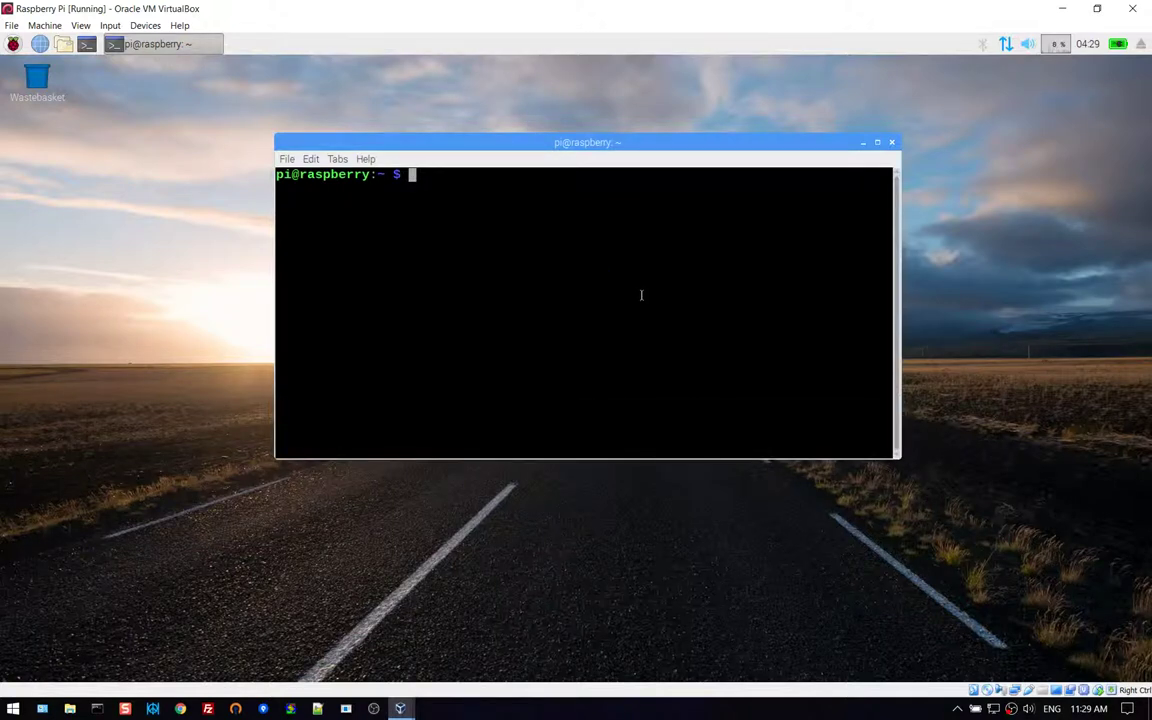
text(sudo)
key(BackSpace)
key(BackSpace)
key(BackSpace)
key(BackSpace)
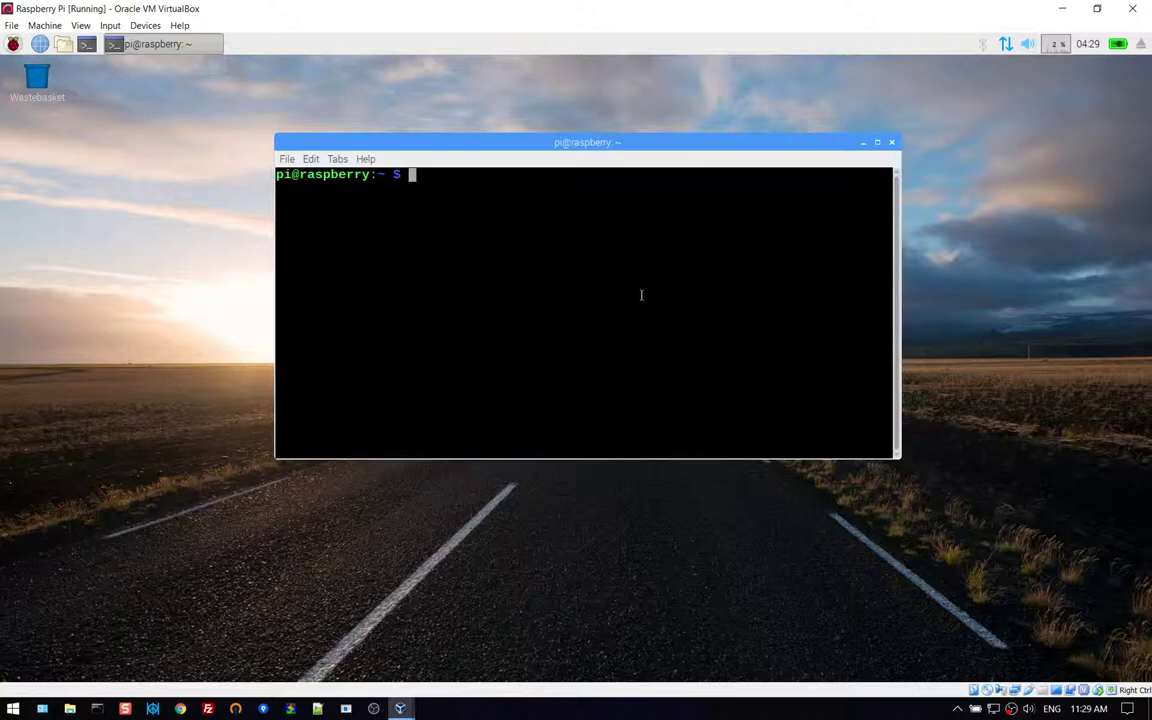